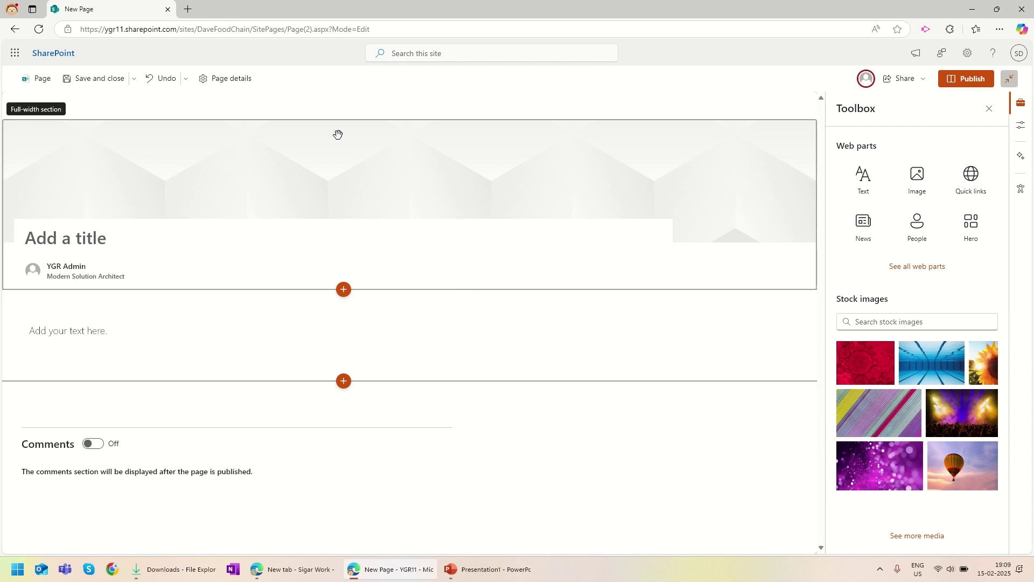
Title the new page "Flexible Layout" in the banner
{"action": "left_click", "coordinate": [66, 242]}
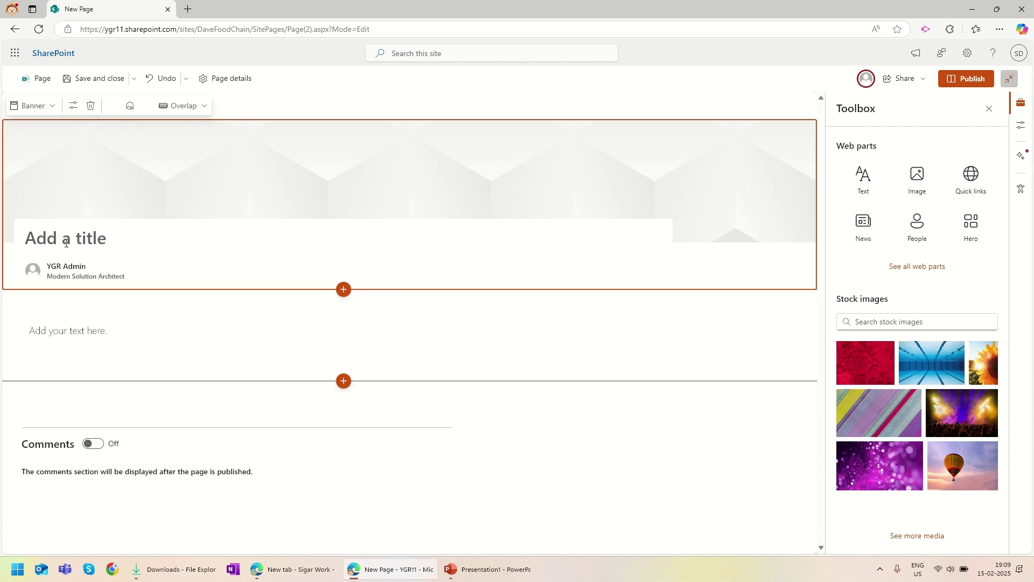
{"action": "type", "text": "Fle"}
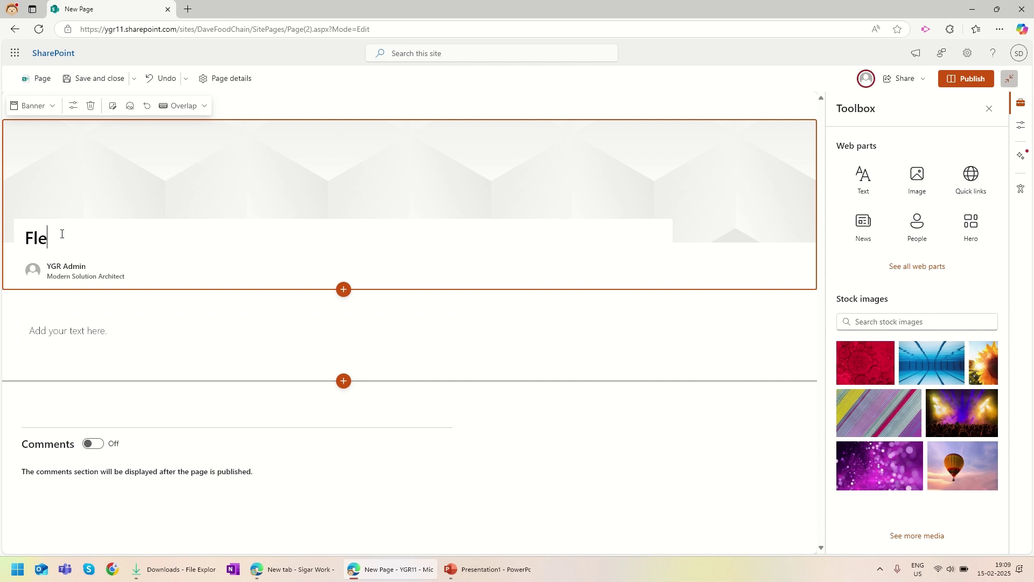
{"action": "type", "text": "xible Layout"}
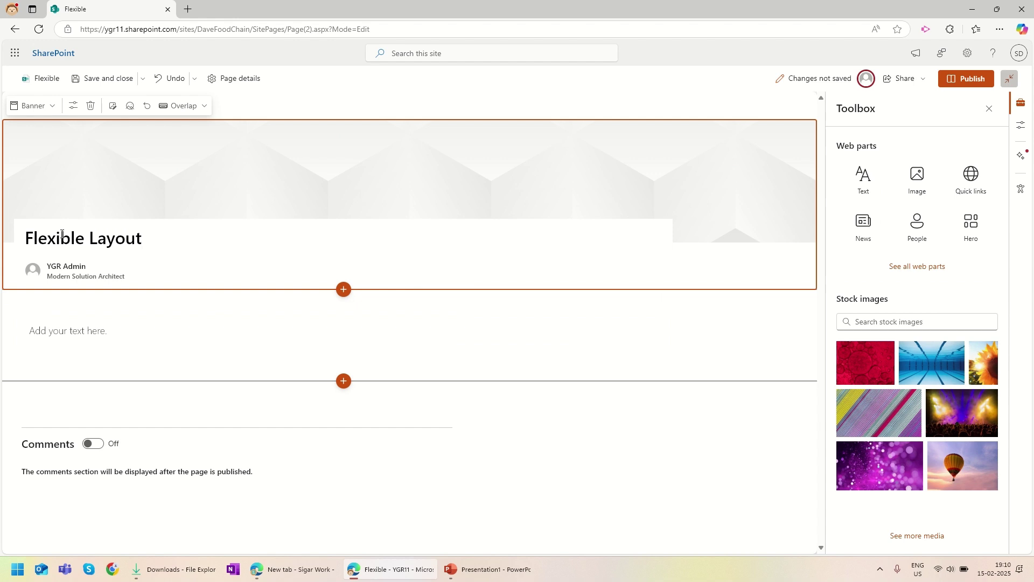
{"action": "key", "text": "Tab"}
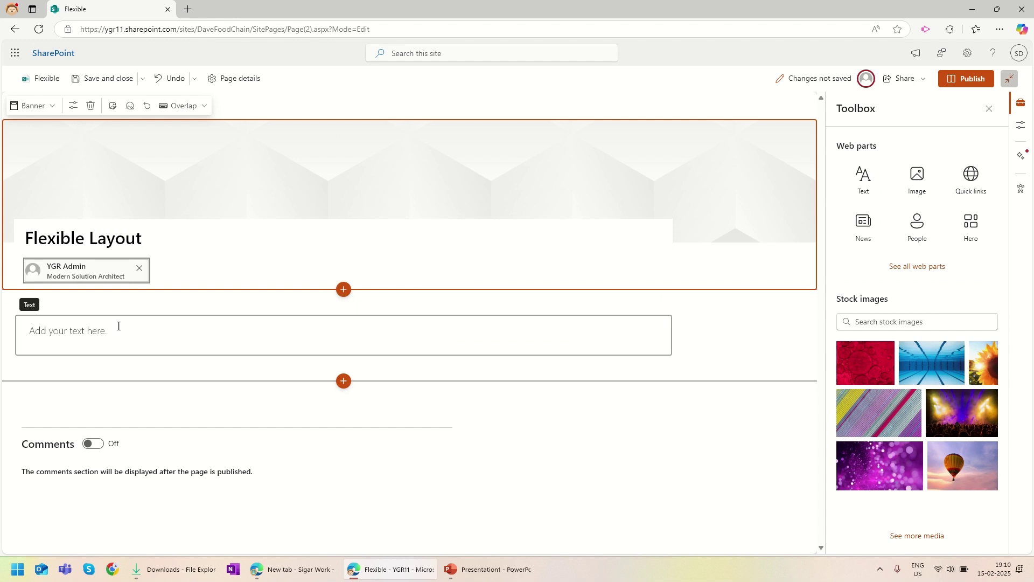
Insert a Flexible section between the title banner and the text section, and stretch it to about twice its initial height
{"action": "left_click", "coordinate": [341, 291]}
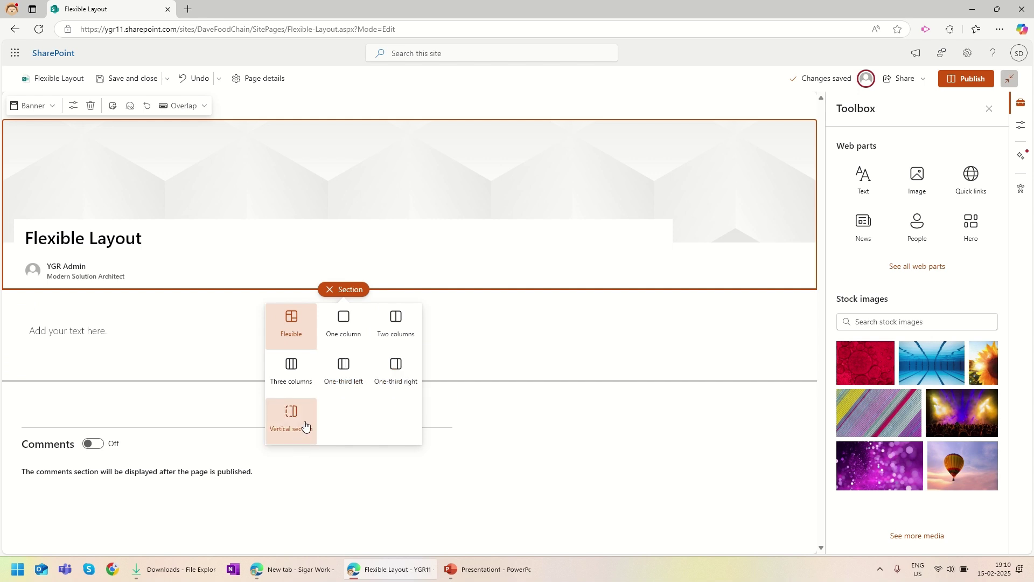
{"action": "left_click", "coordinate": [291, 326]}
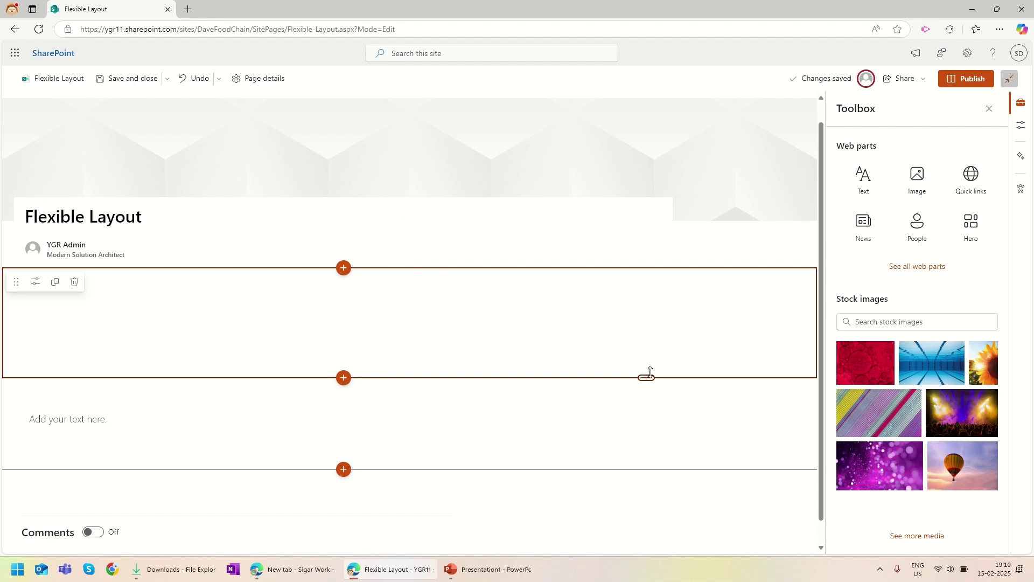
{"action": "left_click_drag", "start_coordinate": [643, 377], "coordinate": [635, 415]}
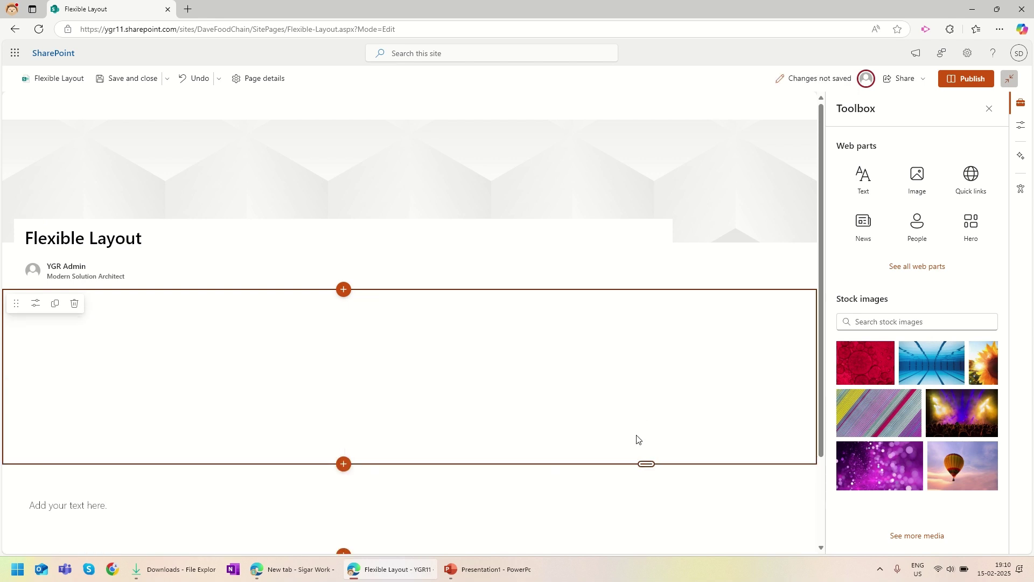
{"action": "left_click_drag", "start_coordinate": [646, 464], "coordinate": [645, 513]}
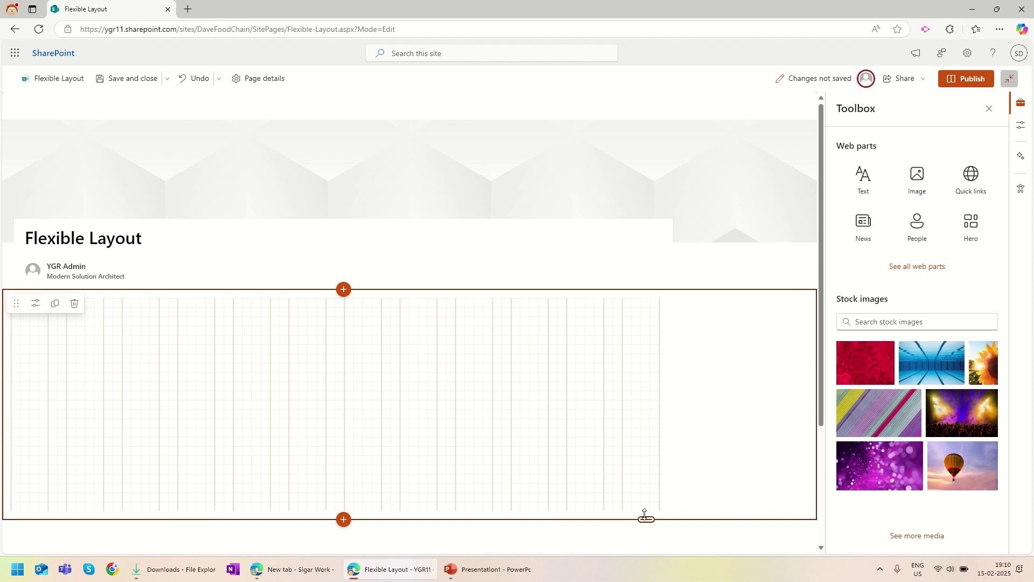
{"action": "left_click_drag", "start_coordinate": [645, 515], "coordinate": [644, 530]}
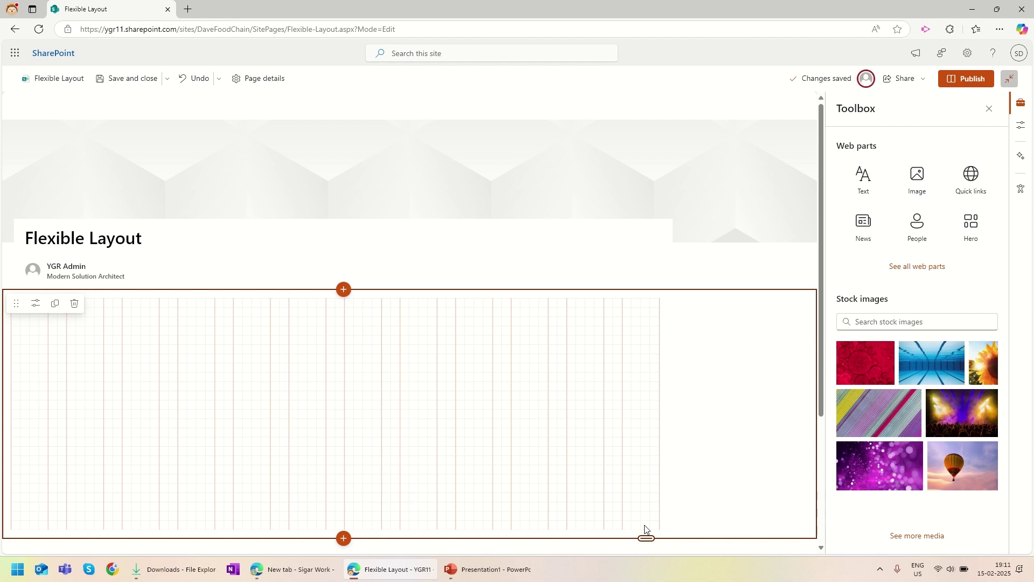
{"action": "left_click_drag", "start_coordinate": [645, 526], "coordinate": [641, 497]}
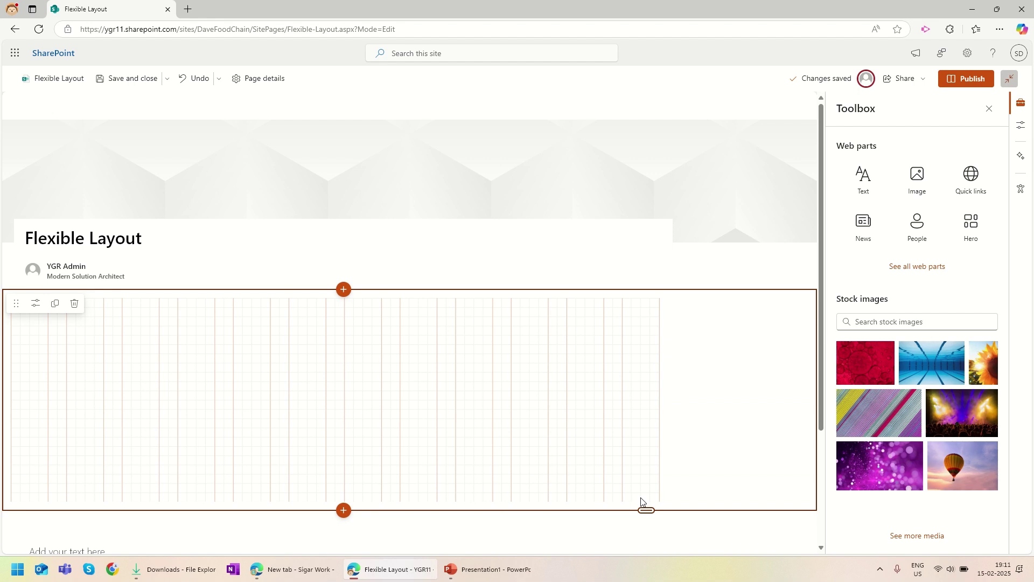
{"action": "mouse_move", "coordinate": [641, 501]}
{"action": "left_mouse_down"}
{"action": "mouse_move", "coordinate": [635, 492]}
{"action": "mouse_move", "coordinate": [646, 519]}
{"action": "left_mouse_up"}
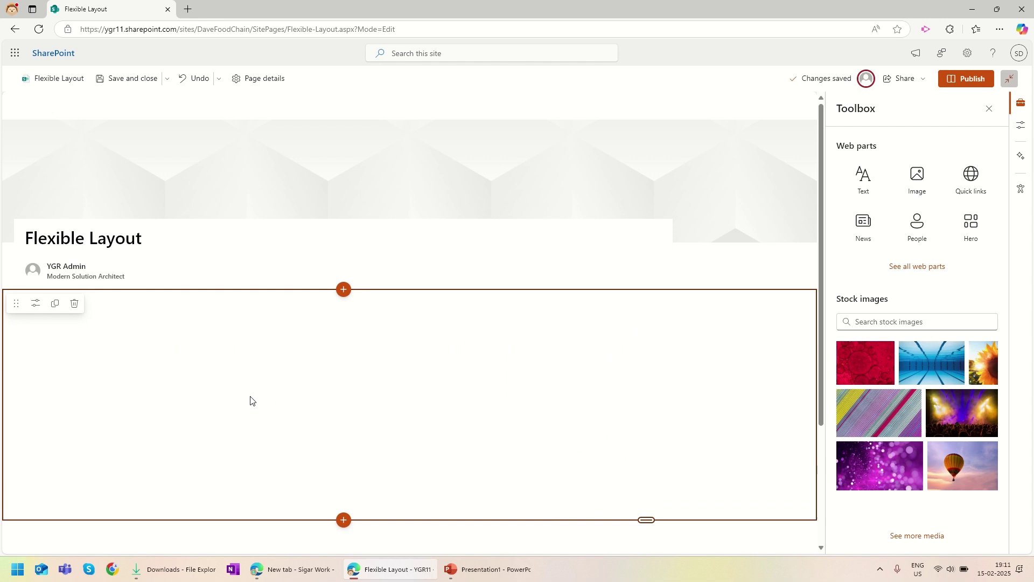
Set the flexible section's background to the stock image of a red-ribboned parcel with a white tag from the Background category
{"action": "scroll", "coordinate": [310, 401], "scroll_direction": "down", "scroll_amount": 2}
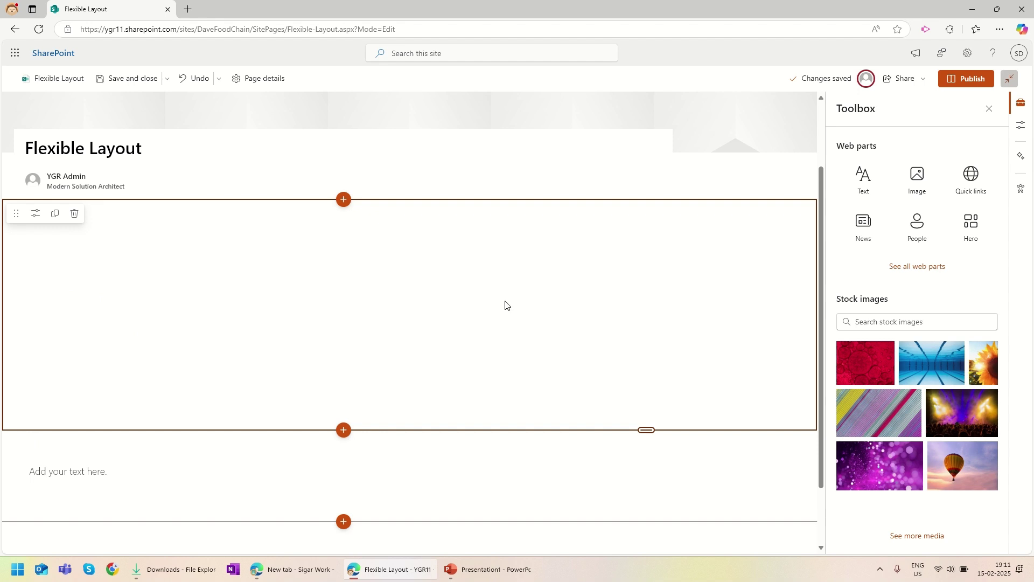
{"action": "left_click", "coordinate": [989, 110]}
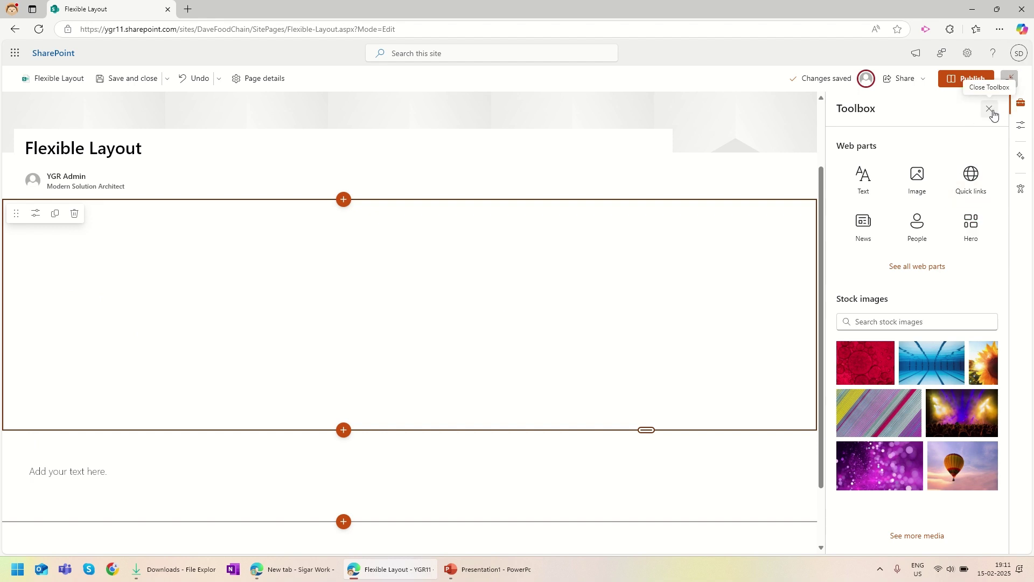
{"action": "left_click", "coordinate": [1020, 128]}
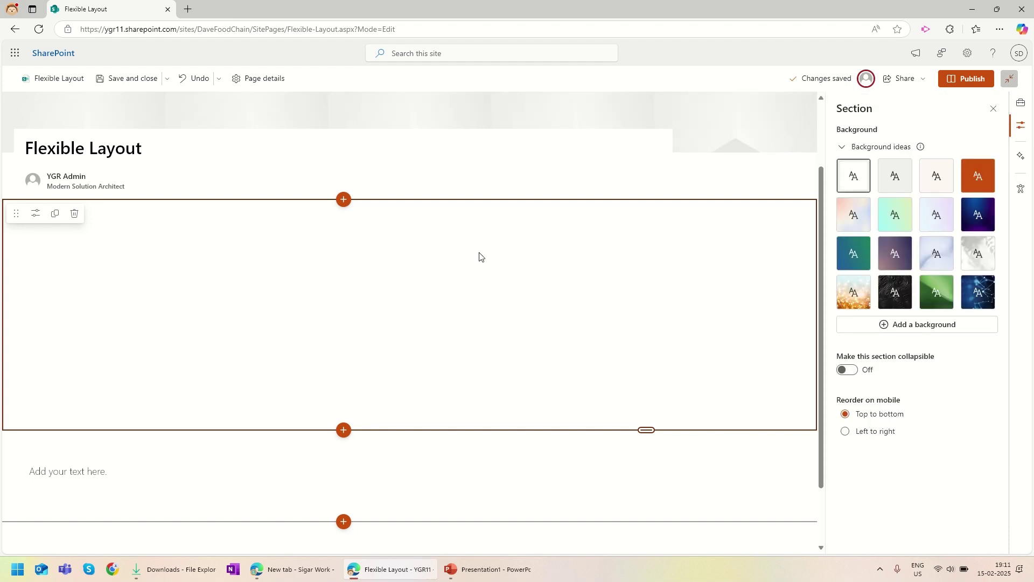
{"action": "left_click", "coordinate": [853, 325]}
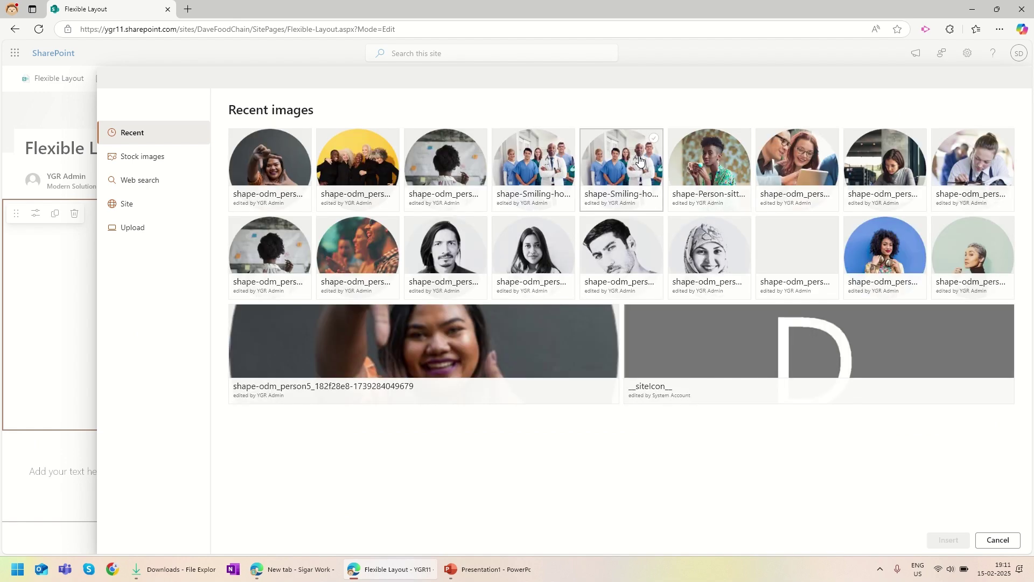
{"action": "left_click", "coordinate": [143, 156]}
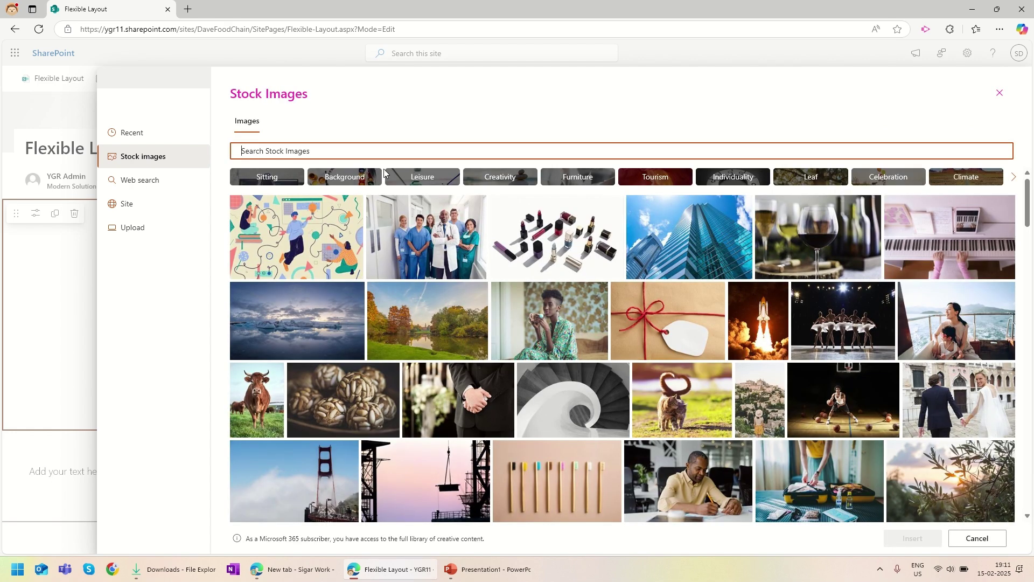
{"action": "left_click", "coordinate": [365, 175]}
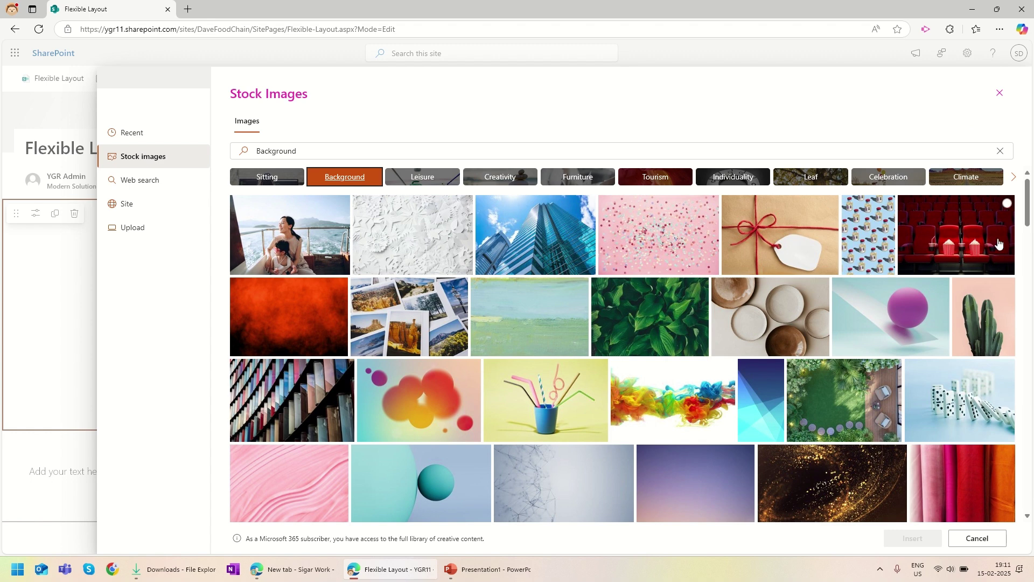
{"action": "left_click", "coordinate": [778, 238]}
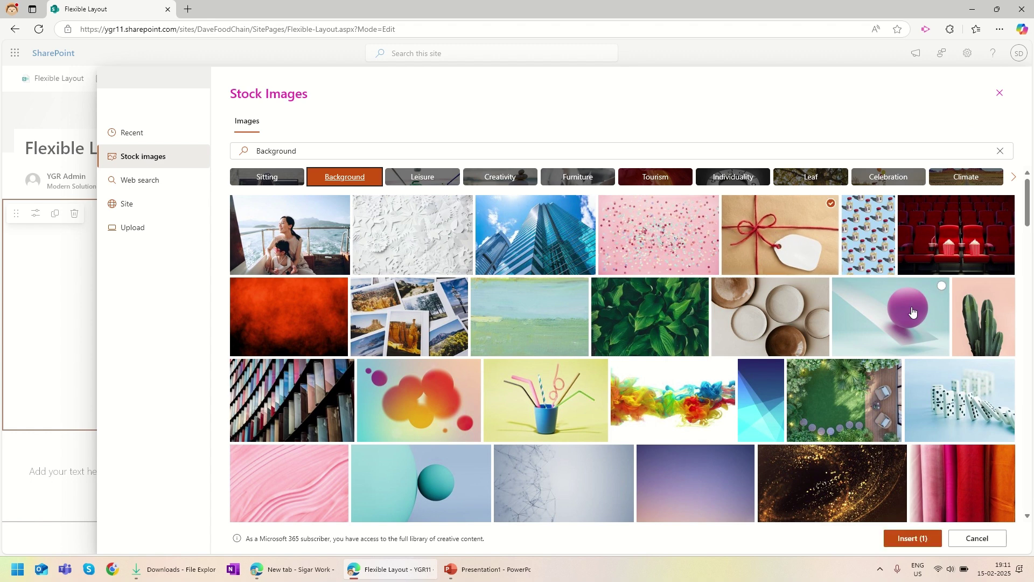
{"action": "left_click", "coordinate": [919, 536]}
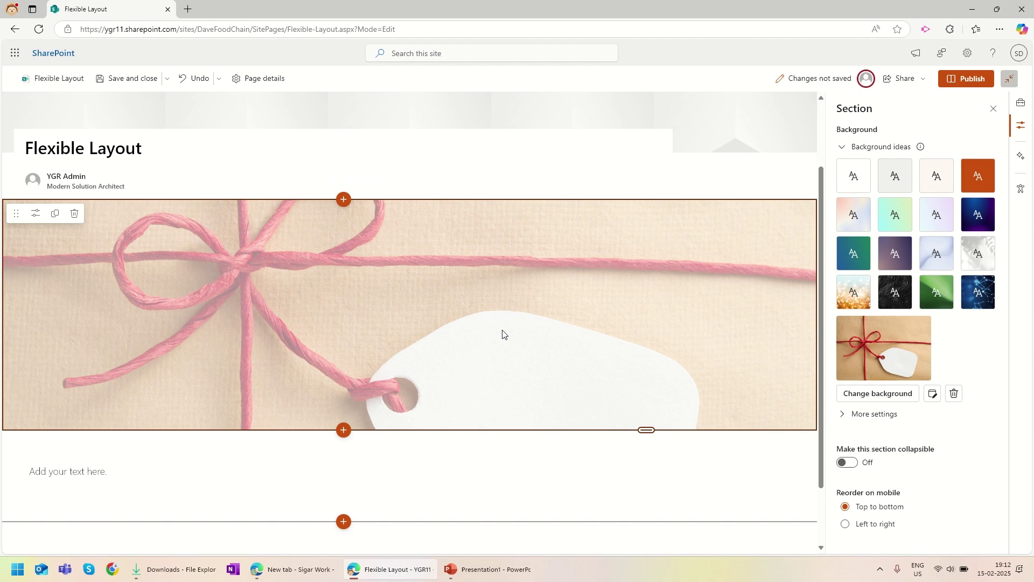
Examine the additional settings of the section's background image, including the available fill modes
{"action": "left_click", "coordinate": [891, 417]}
{"action": "scroll", "coordinate": [940, 380], "scroll_direction": "down", "scroll_amount": 3}
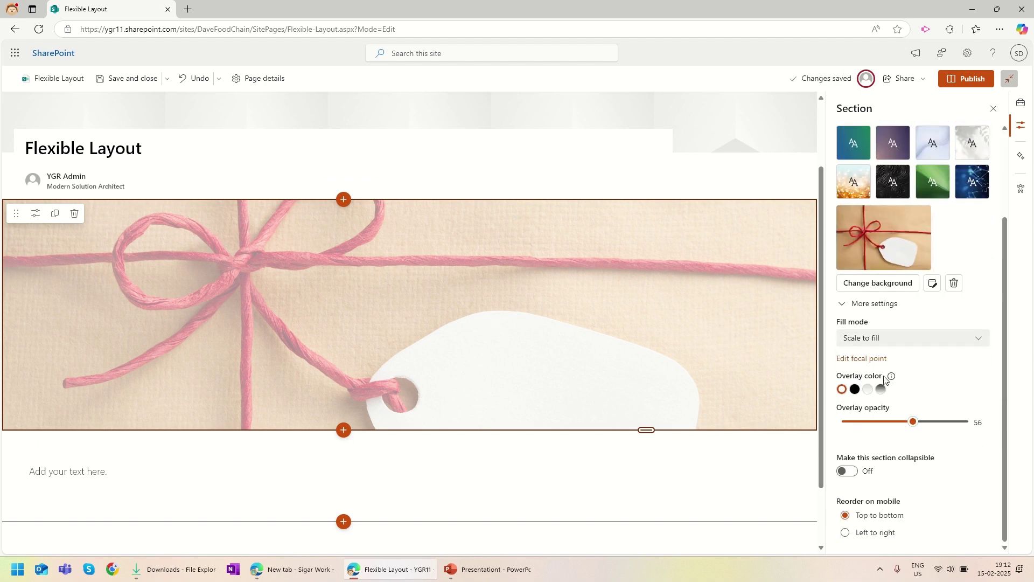
{"action": "left_click", "coordinate": [860, 339]}
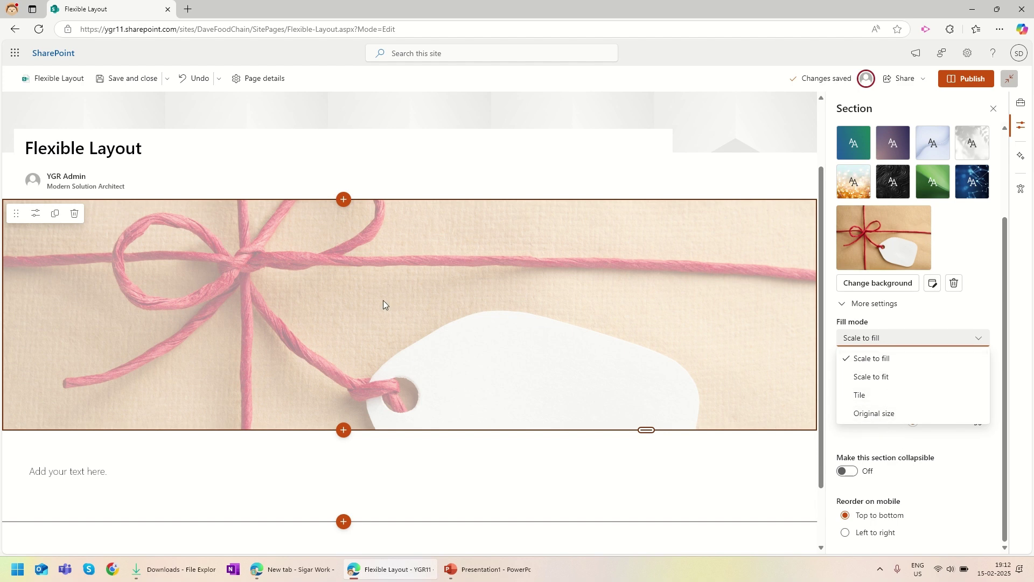
{"action": "left_click", "coordinate": [1017, 300]}
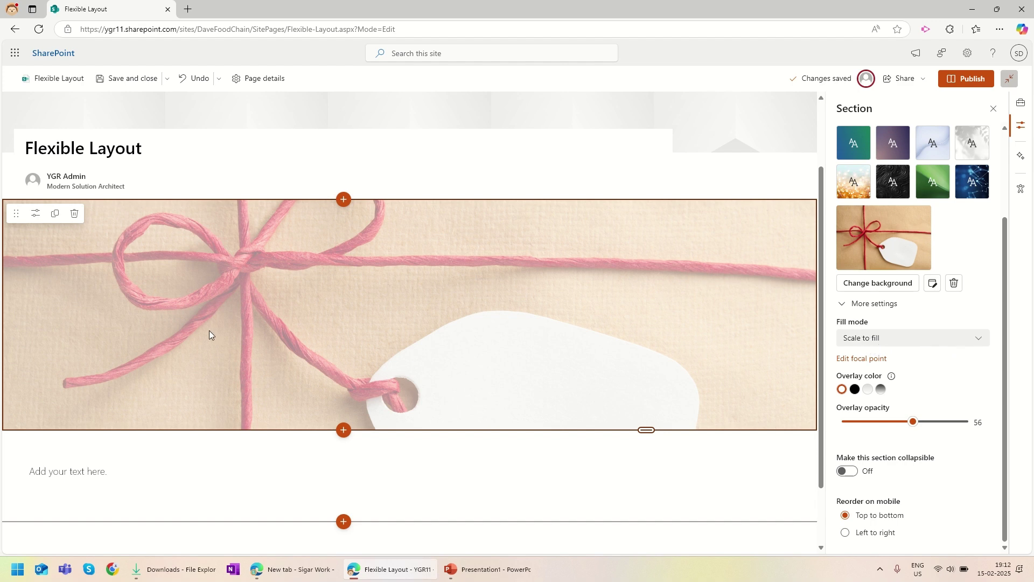
Add a Text web part at the upper left of the flexible section with the text "Flexible Layout Text"
{"action": "left_click", "coordinate": [1021, 107]}
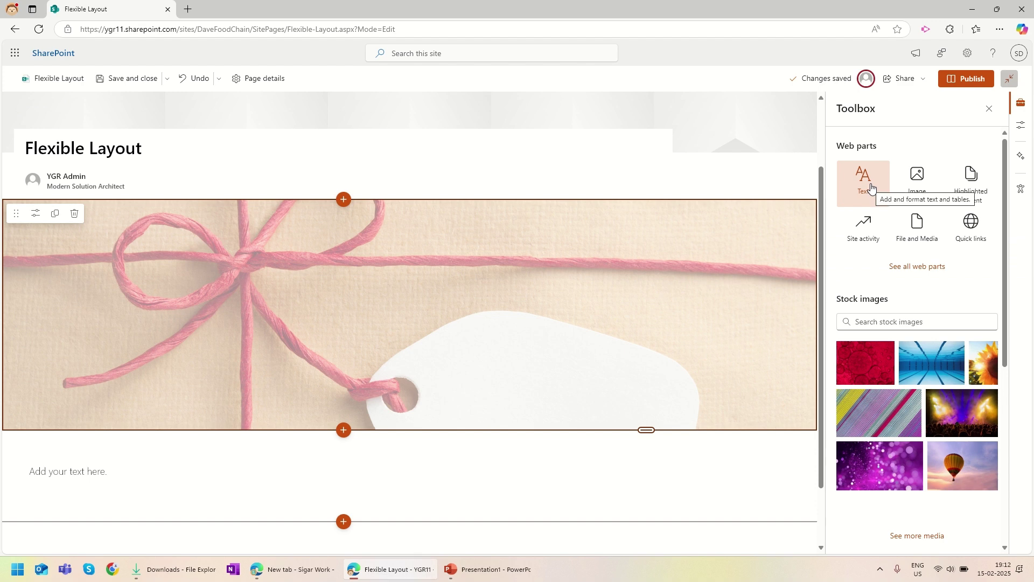
{"action": "left_click_drag", "start_coordinate": [871, 187], "coordinate": [140, 254]}
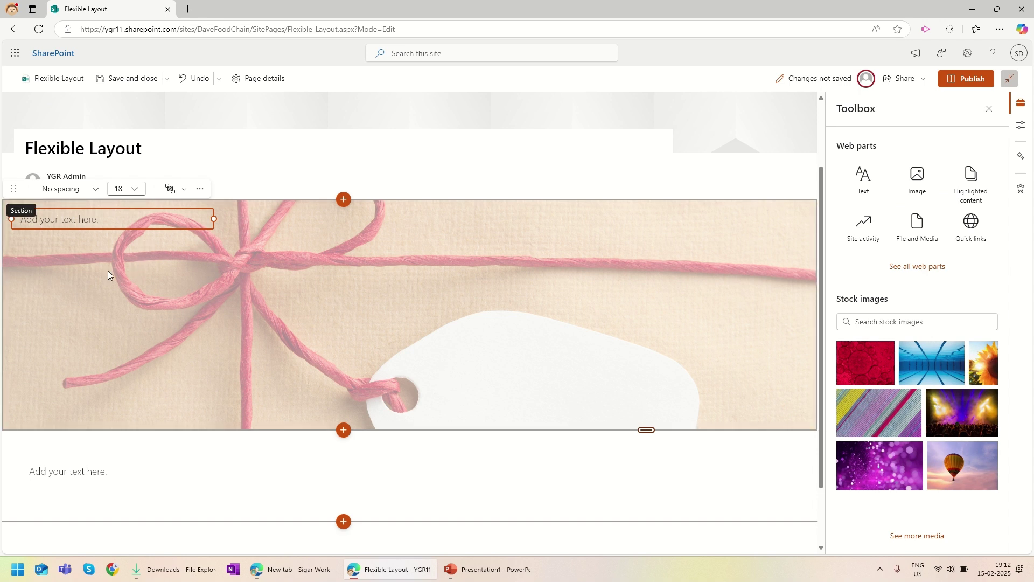
{"action": "type", "text": "Flexible Layout Text"}
Format the entire "Flexible Layout Text" as Heading 2 with font size 68
{"action": "key", "text": "ctrl+a"}
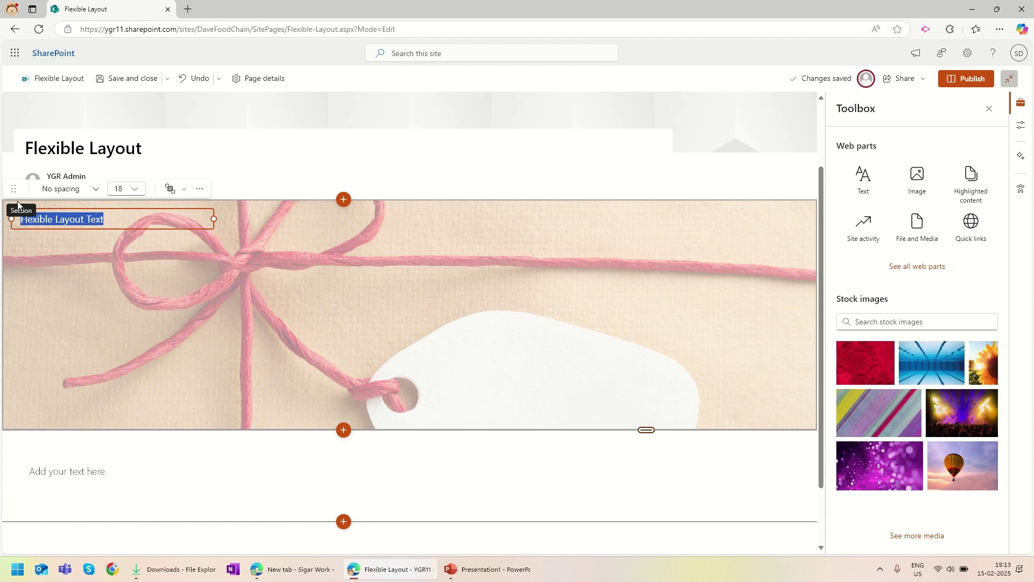
{"action": "left_click", "coordinate": [62, 191]}
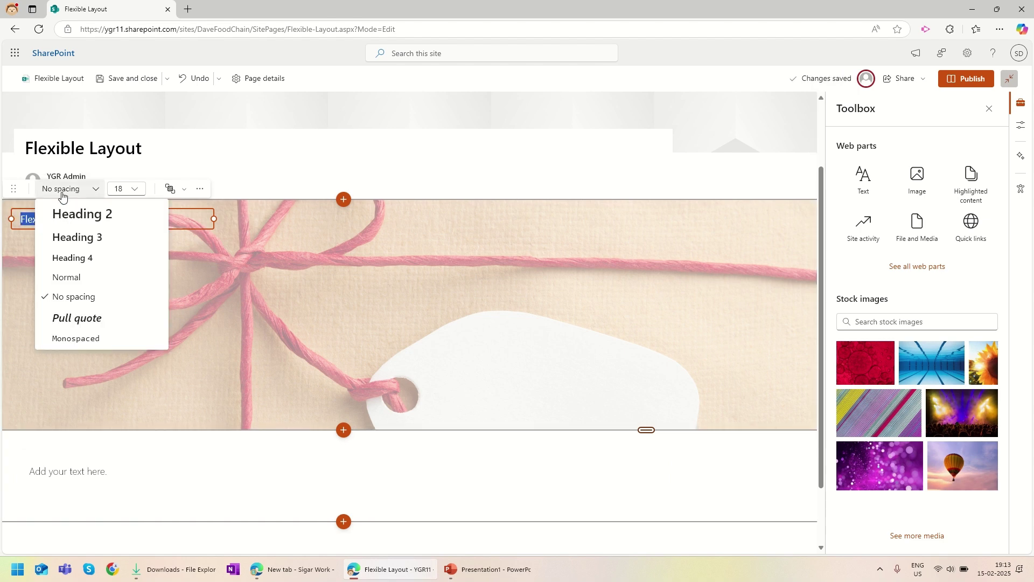
{"action": "left_click", "coordinate": [84, 213]}
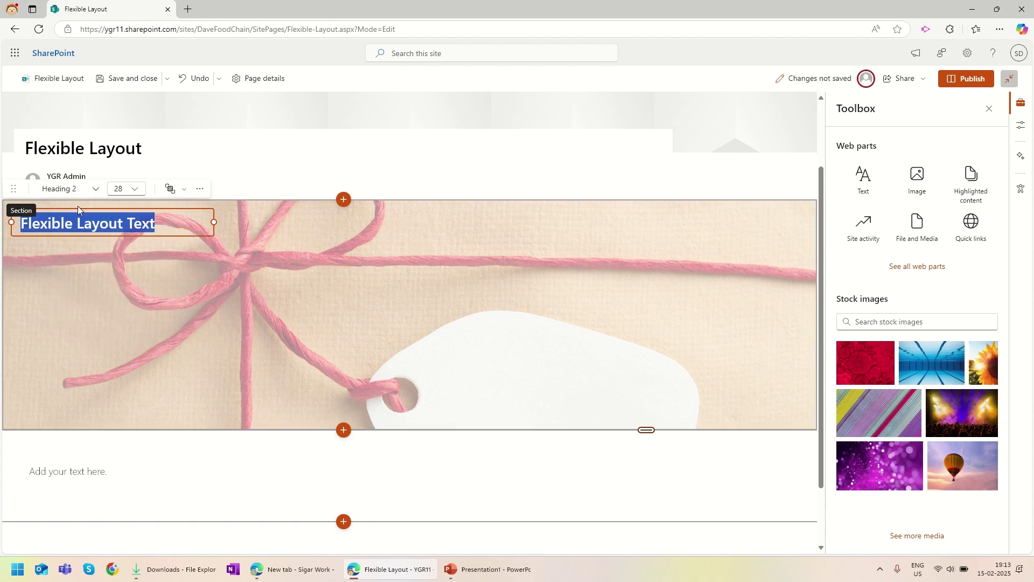
{"action": "left_click", "coordinate": [136, 190]}
{"action": "left_click", "coordinate": [128, 408]}
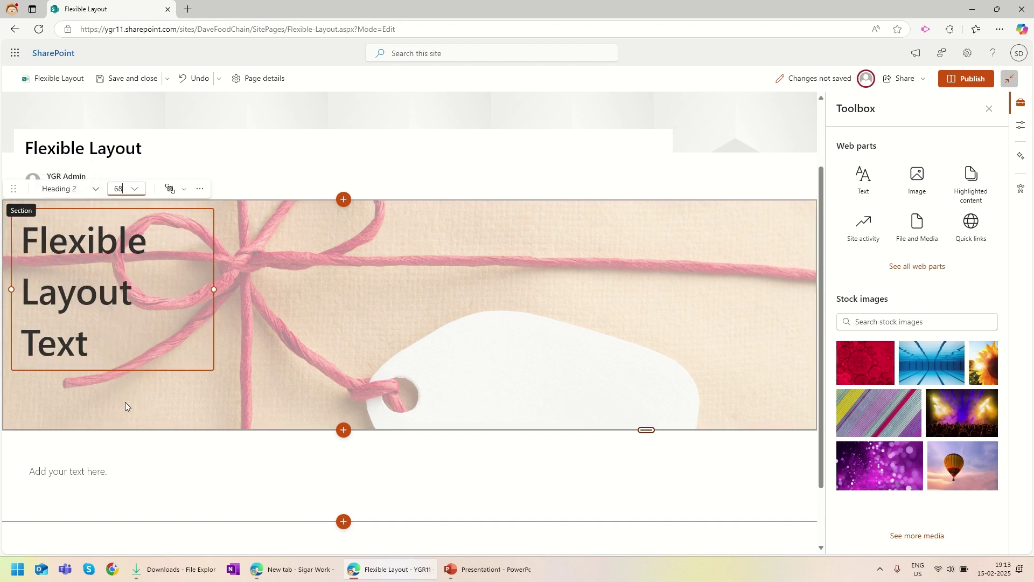
Widen the text web part so the heading "Flexible Layout Text" fits closely on a single line
{"action": "left_click_drag", "start_coordinate": [212, 290], "coordinate": [280, 299]}
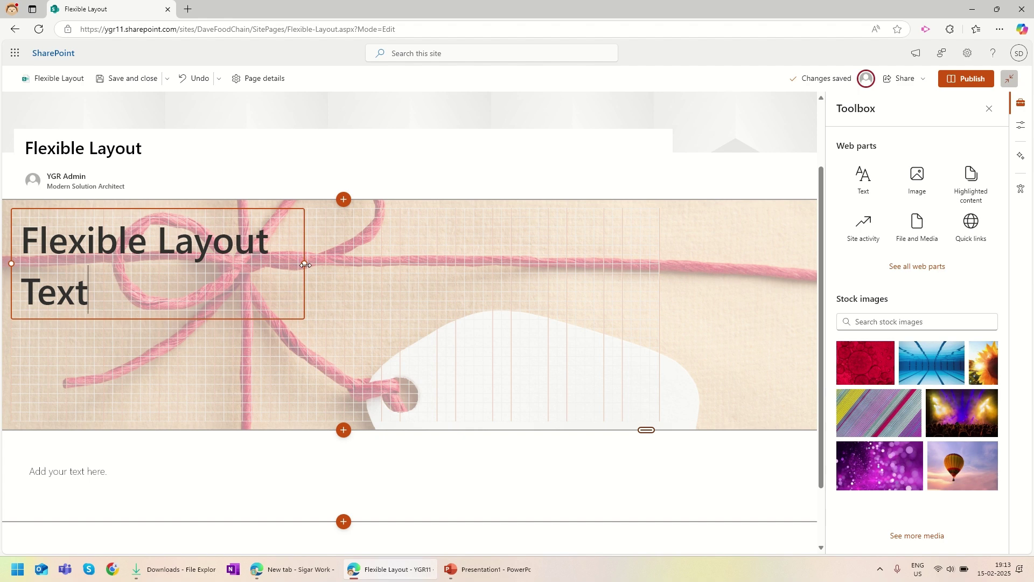
{"action": "left_click_drag", "start_coordinate": [306, 264], "coordinate": [377, 263]}
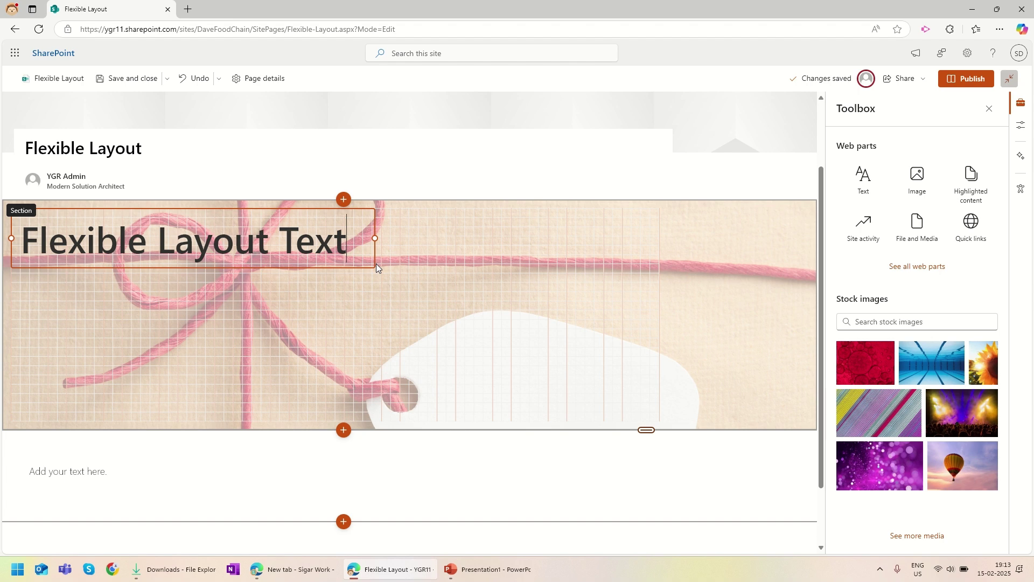
{"action": "left_click_drag", "start_coordinate": [376, 264], "coordinate": [357, 267]}
{"action": "left_click", "coordinate": [300, 344]}
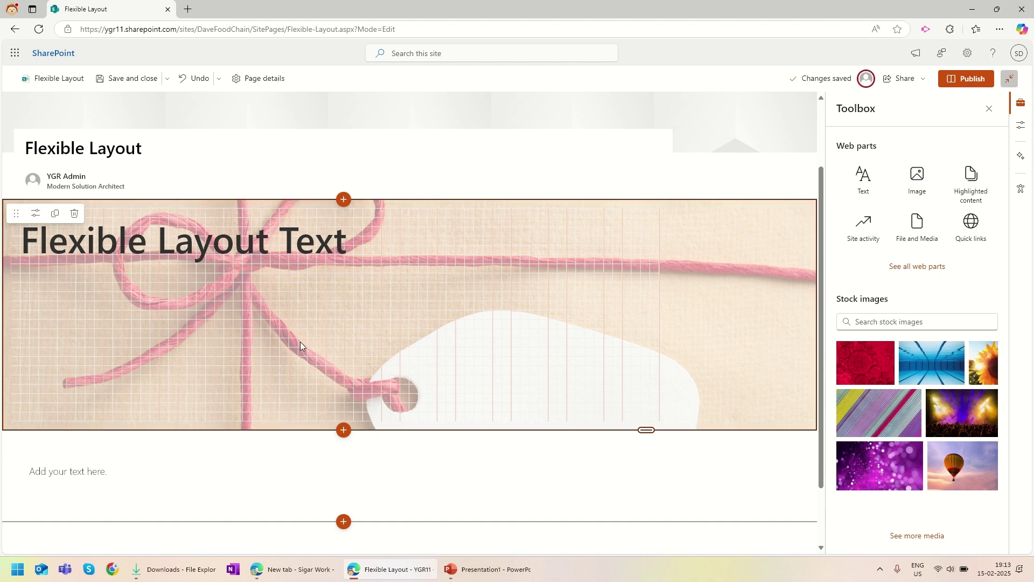
Change the font color of the whole "Flexible Layout Text" heading to the standard red
{"action": "left_click", "coordinate": [176, 241]}
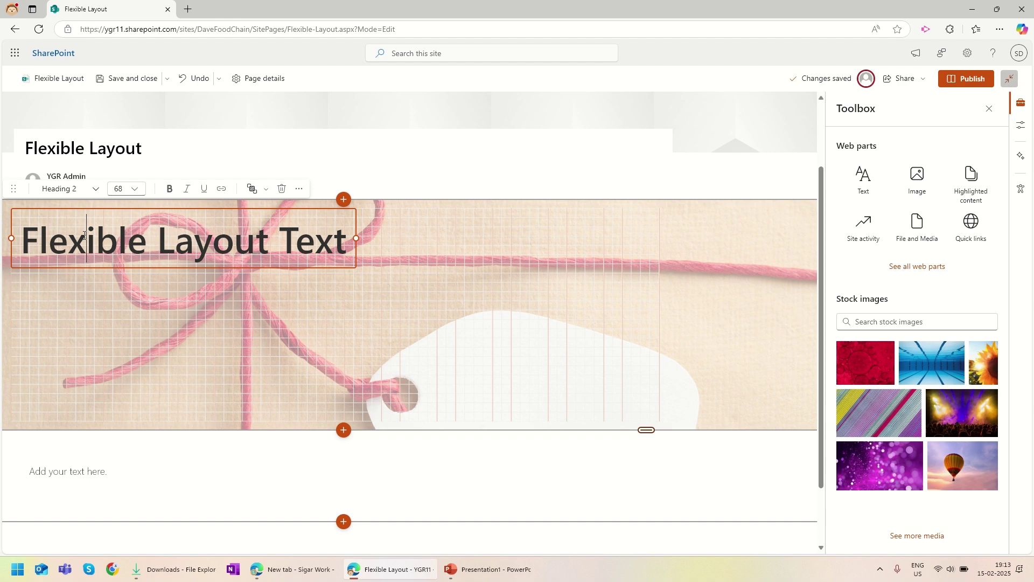
{"action": "triple_click", "coordinate": [84, 235]}
{"action": "left_click", "coordinate": [300, 189]}
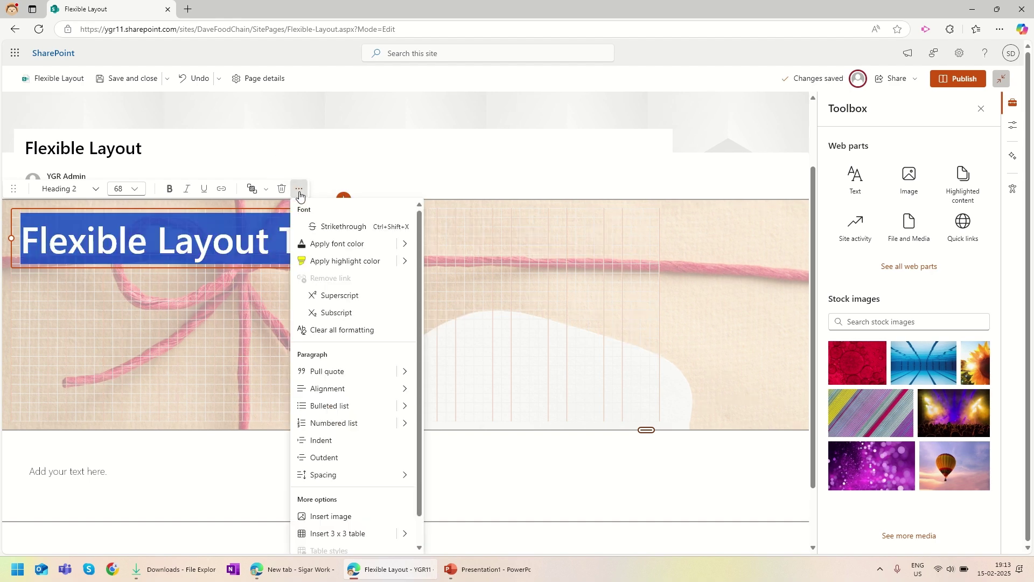
{"action": "left_click", "coordinate": [403, 247]}
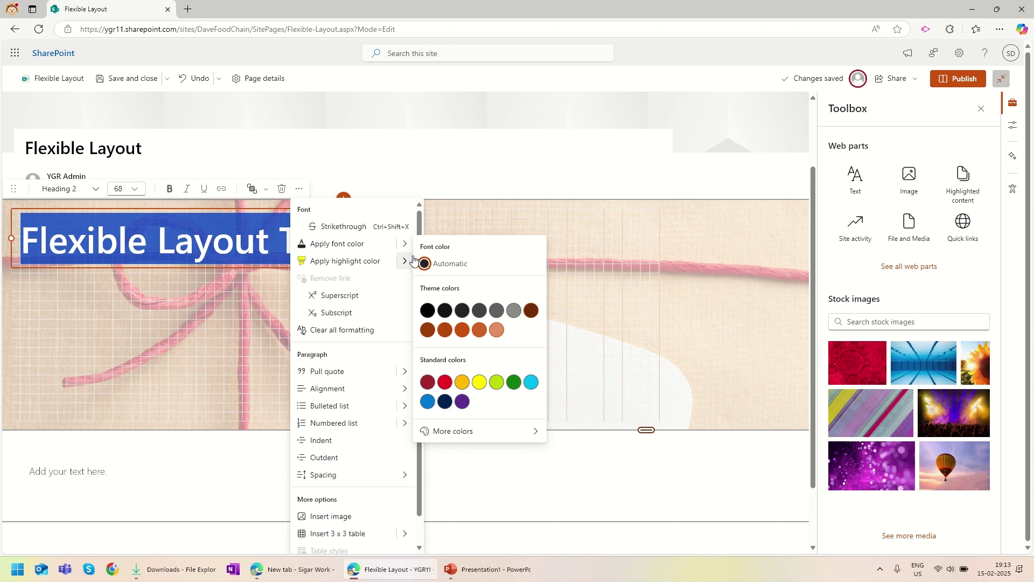
{"action": "left_click", "coordinate": [447, 385]}
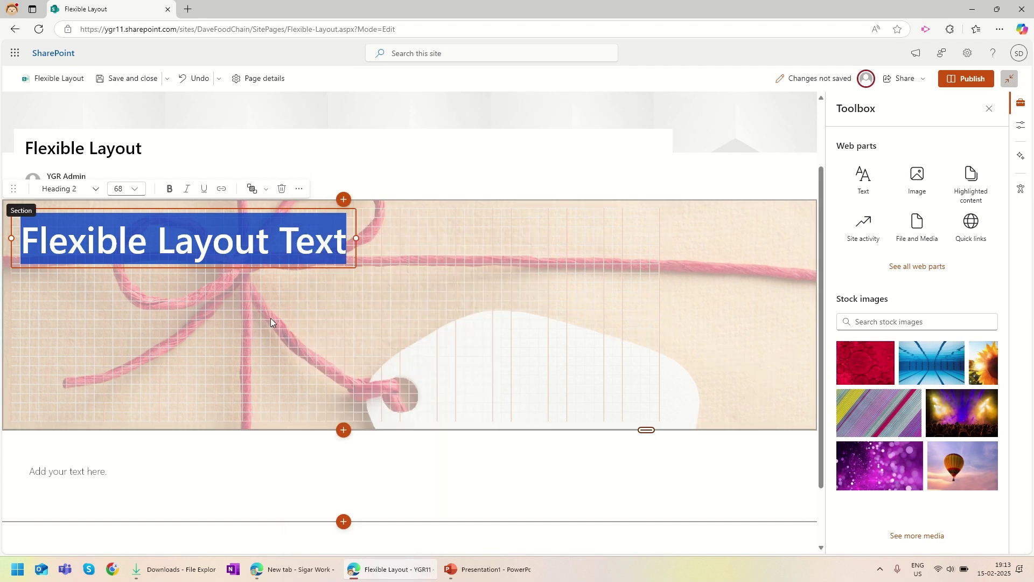
Add an Image web part to the flexible section using the stock image of wine glasses and bottles
{"action": "left_click", "coordinate": [409, 323]}
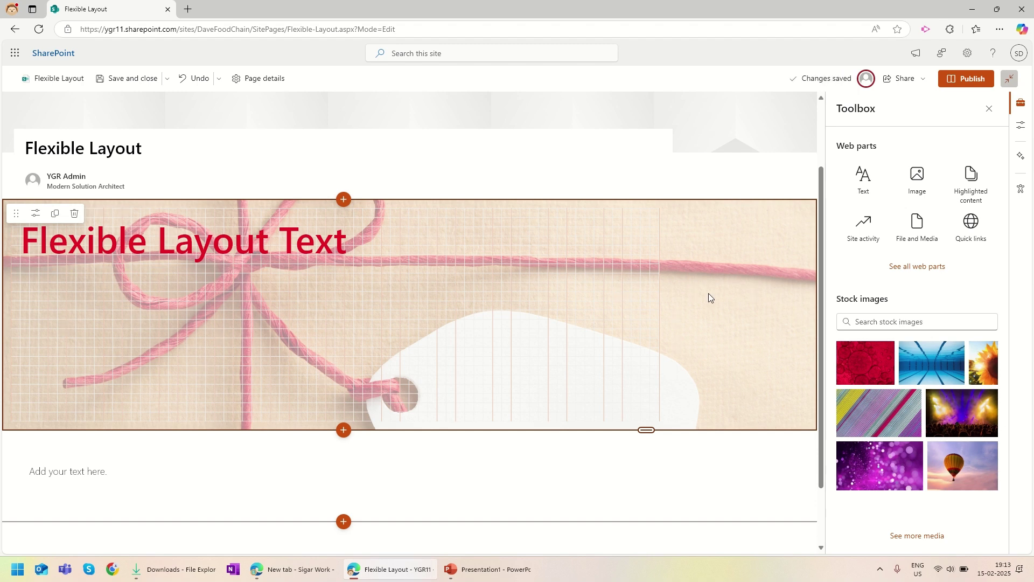
{"action": "left_click", "coordinate": [920, 182]}
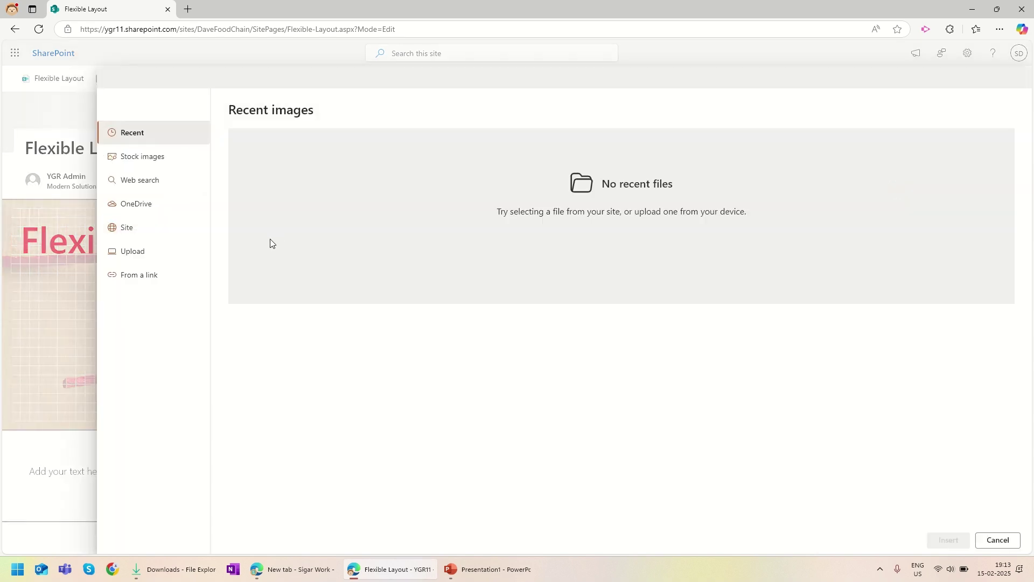
{"action": "left_click", "coordinate": [125, 162]}
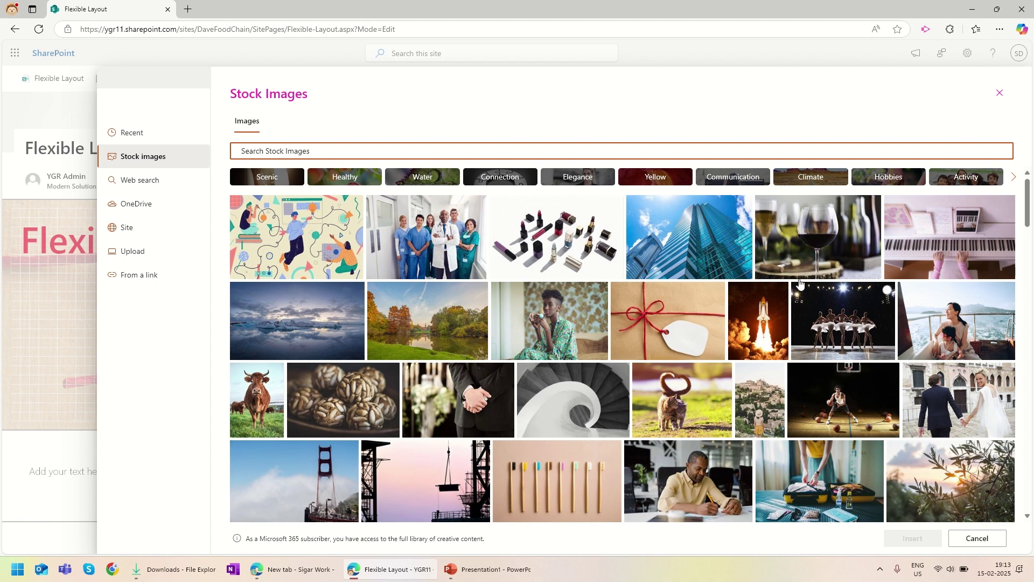
{"action": "left_click", "coordinate": [873, 203]}
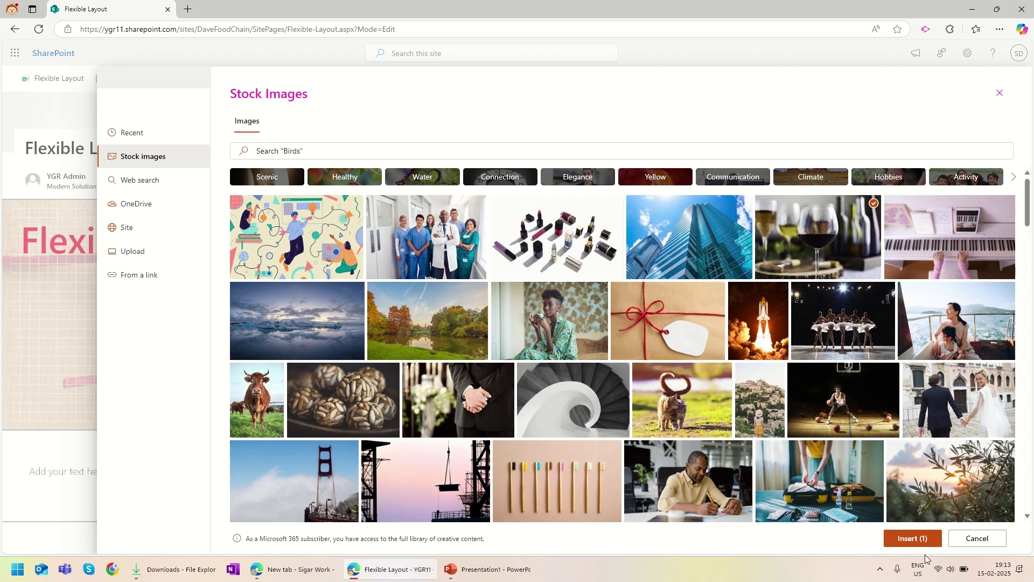
{"action": "left_click", "coordinate": [913, 538]}
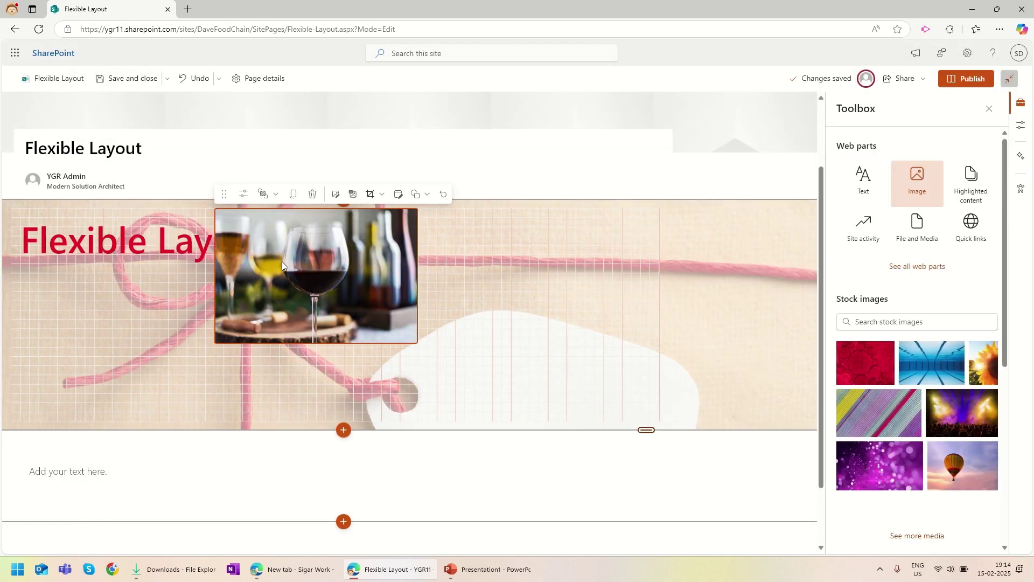
Move the wine image just past the end of the heading and enlarge it from its lower-left corner
{"action": "left_click_drag", "start_coordinate": [279, 216], "coordinate": [395, 271]}
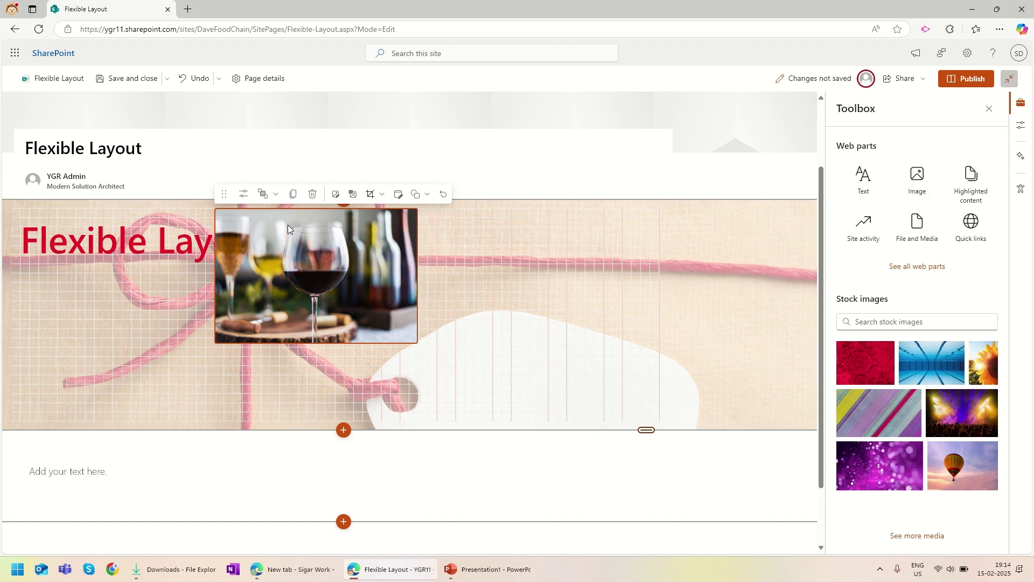
{"action": "left_click_drag", "start_coordinate": [224, 194], "coordinate": [251, 257]}
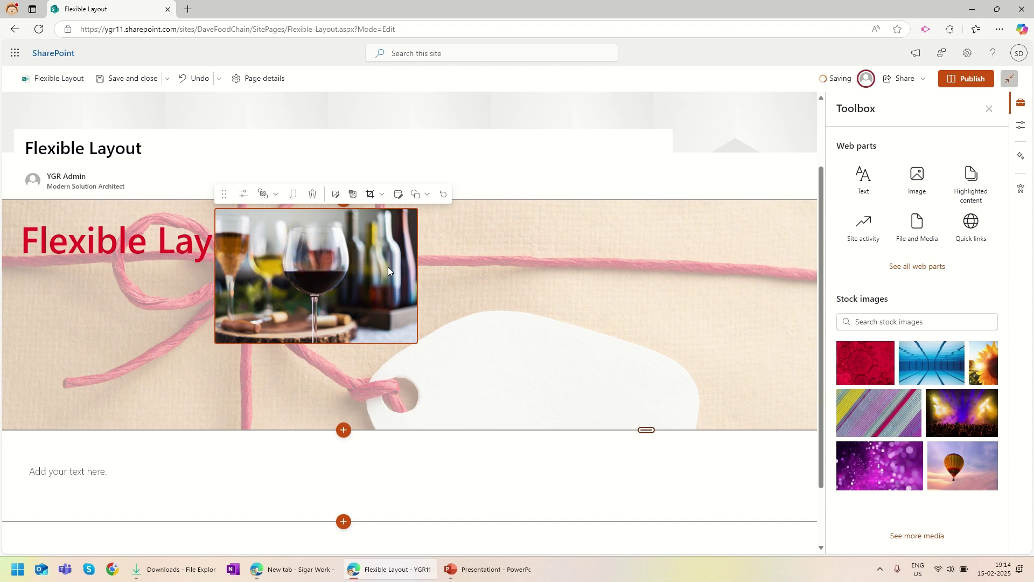
{"action": "left_click", "coordinate": [390, 238]}
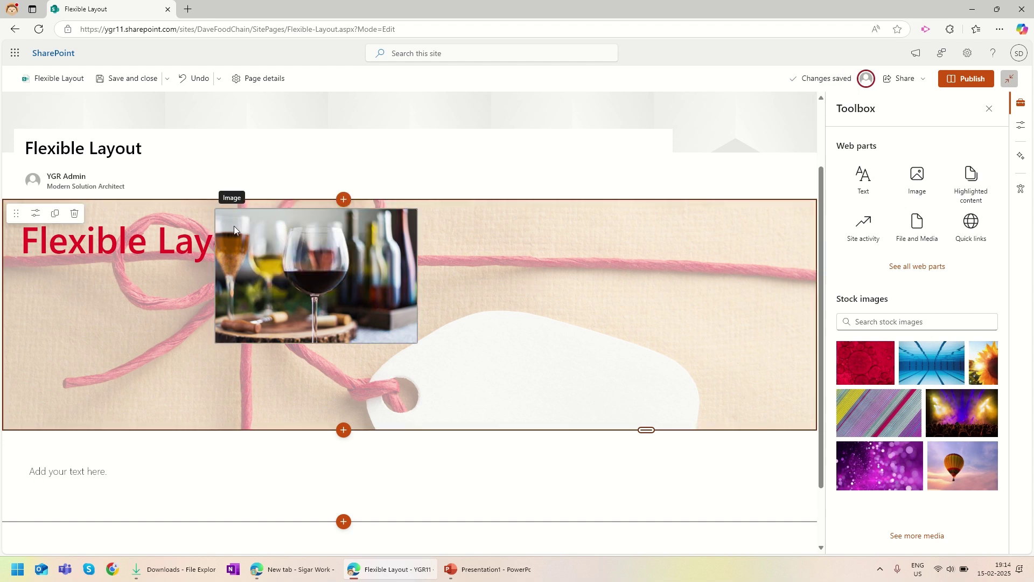
{"action": "left_click_drag", "start_coordinate": [309, 222], "coordinate": [378, 215]}
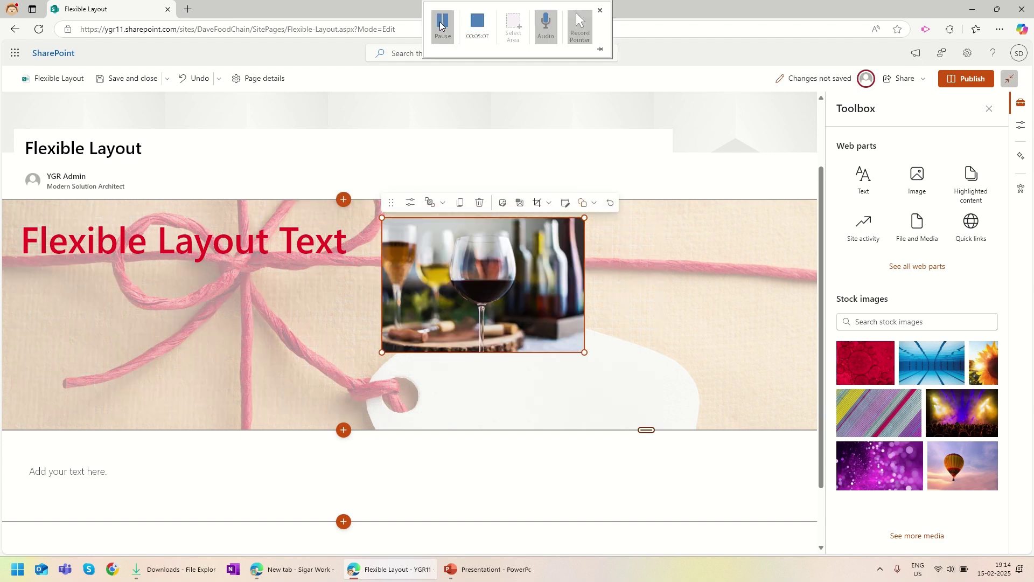
{"action": "left_click_drag", "start_coordinate": [379, 353], "coordinate": [356, 468]}
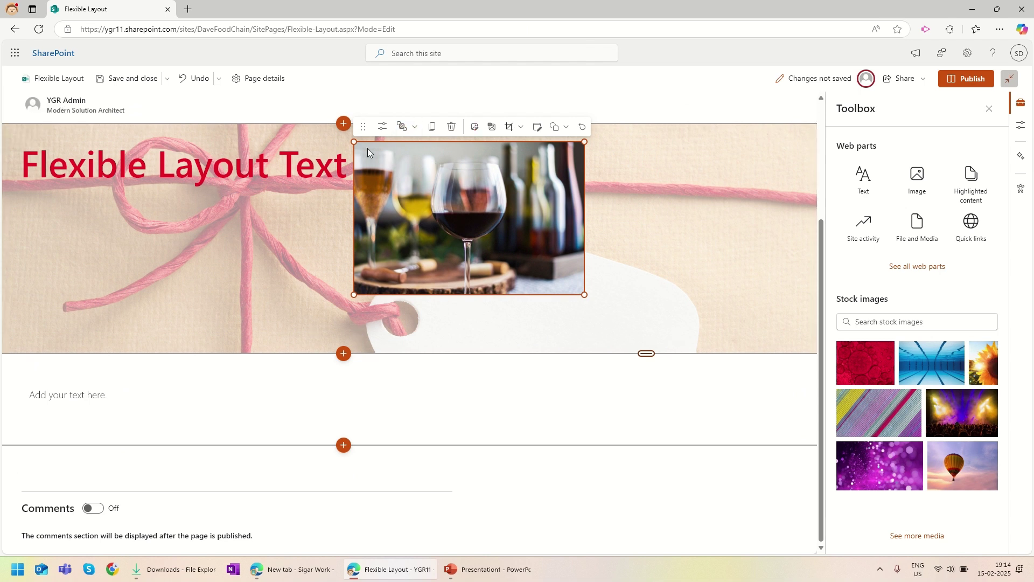
{"action": "left_click", "coordinate": [188, 257]}
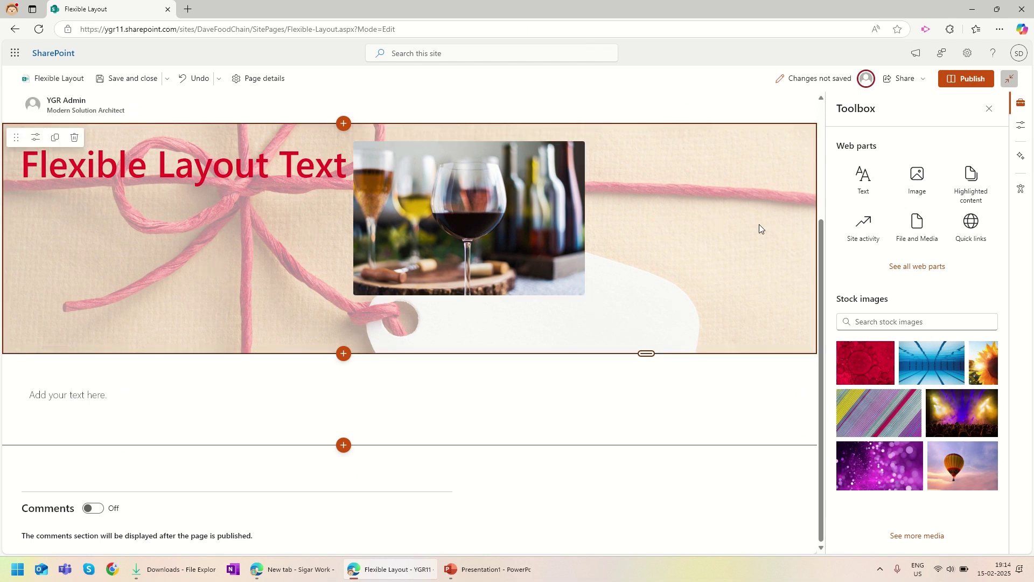
Add an empty File and Media web part and place a Quick links web part below the heading in the flexible section
{"action": "left_click", "coordinate": [917, 224]}
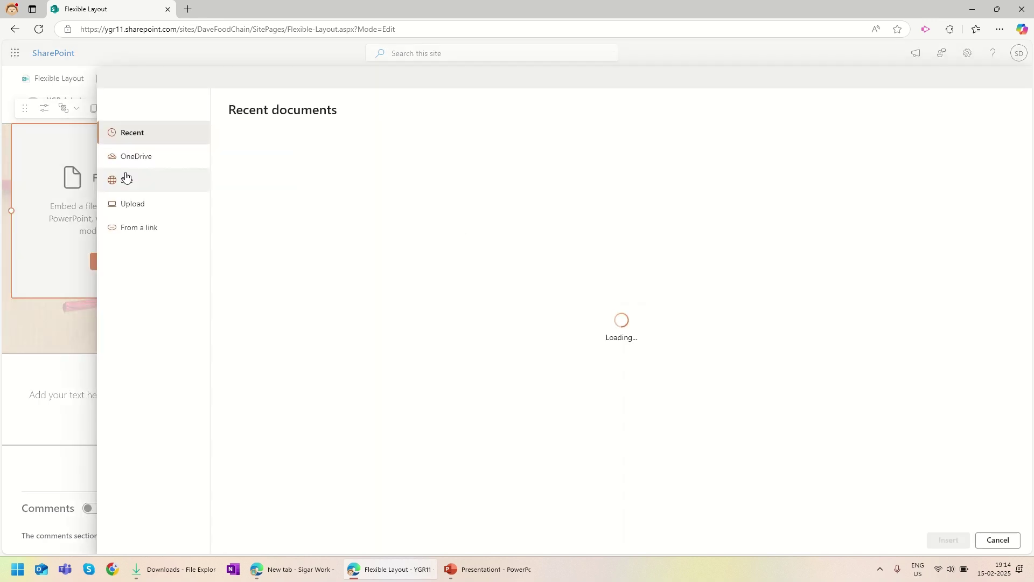
{"action": "left_click", "coordinate": [1002, 541]}
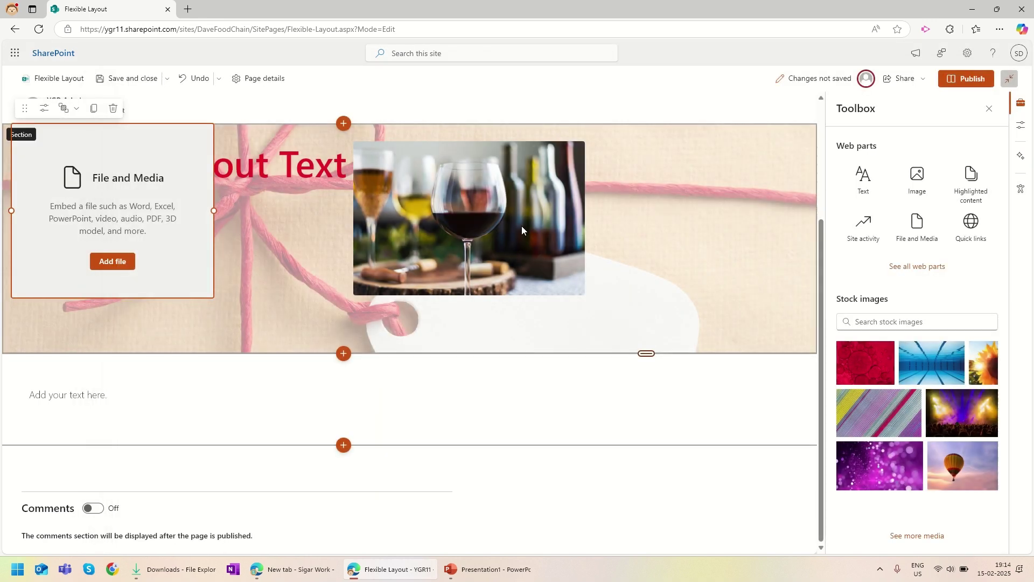
{"action": "left_click_drag", "start_coordinate": [971, 229], "coordinate": [261, 312]}
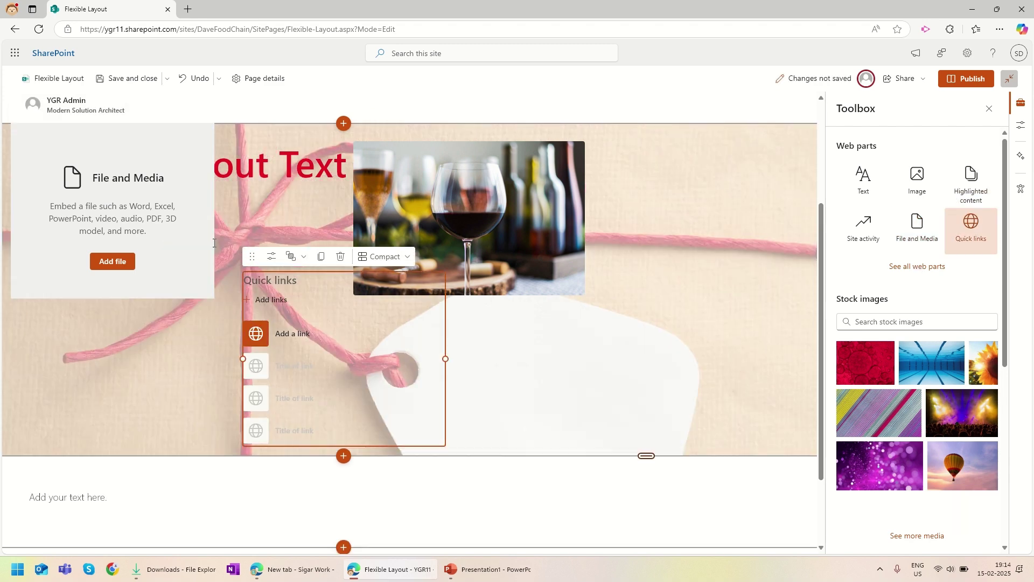
Delete the File and Media web part and move the Quick links web part to the section's left side beneath the heading
{"action": "left_click", "coordinate": [71, 163]}
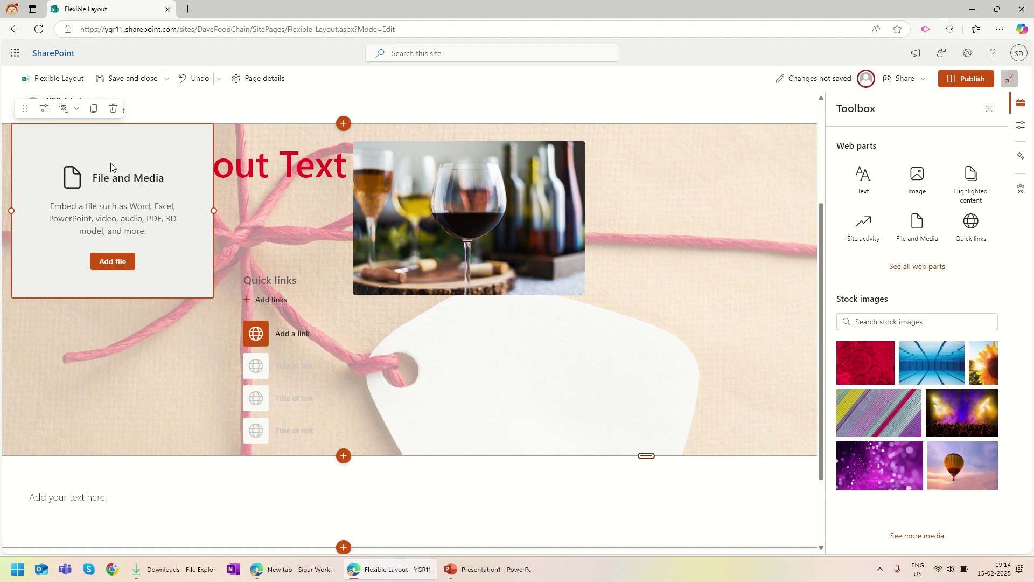
{"action": "left_click", "coordinate": [112, 108]}
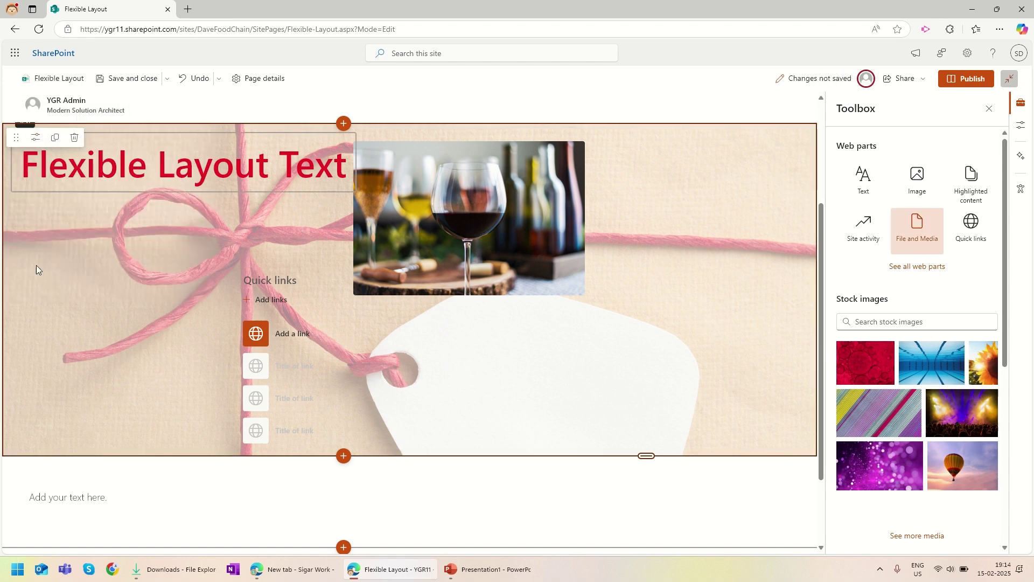
{"action": "left_click_drag", "start_coordinate": [283, 279], "coordinate": [36, 239]}
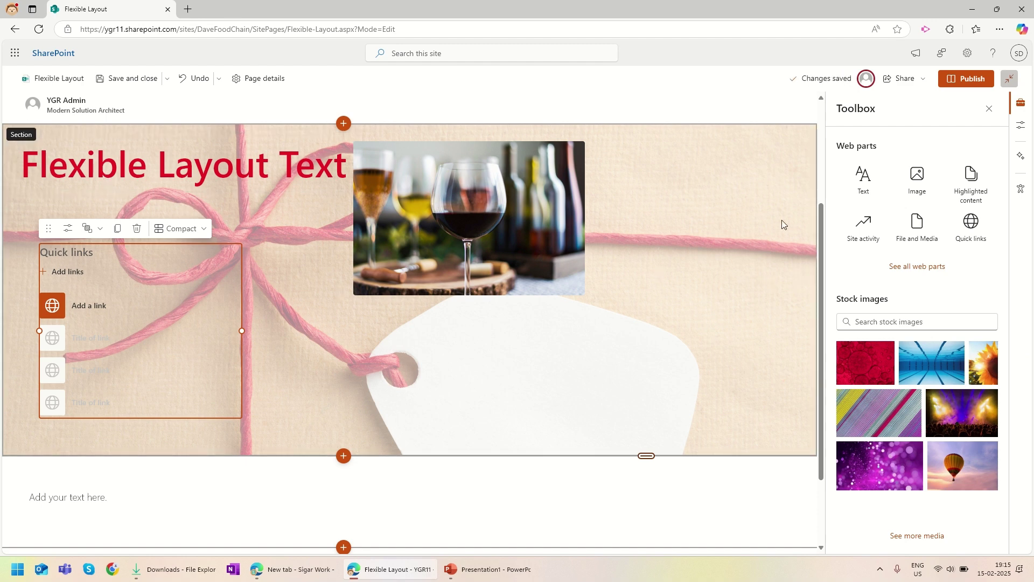
Reduce the height of the flexible section so it ends just below the Quick links web part
{"action": "scroll", "coordinate": [689, 306], "scroll_direction": "down", "scroll_amount": 2}
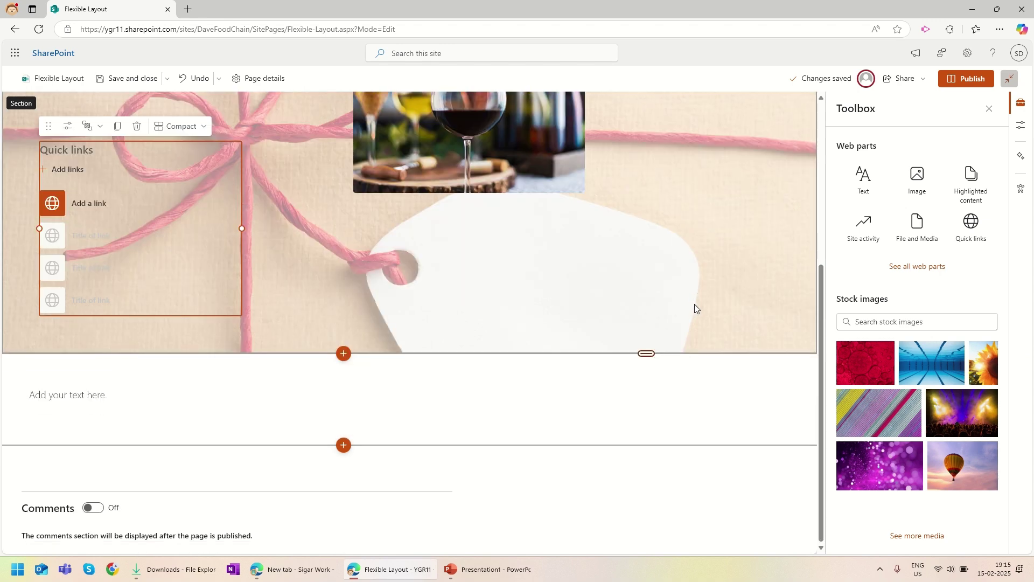
{"action": "scroll", "coordinate": [694, 307], "scroll_direction": "up", "scroll_amount": 5}
{"action": "scroll", "coordinate": [707, 302], "scroll_direction": "down", "scroll_amount": 5}
{"action": "left_click_drag", "start_coordinate": [648, 353], "coordinate": [628, 143]}
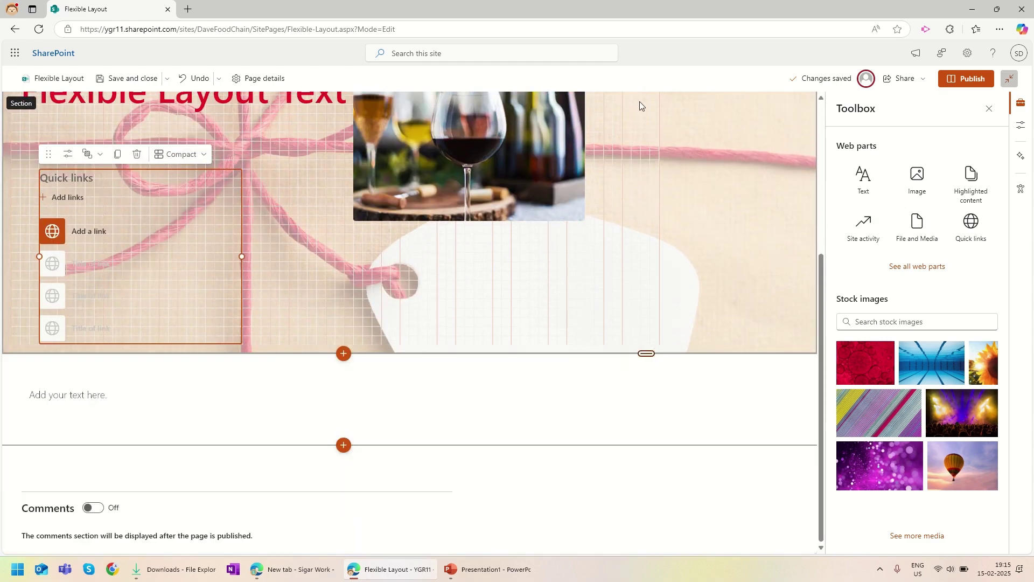
{"action": "scroll", "coordinate": [589, 300], "scroll_direction": "up", "scroll_amount": 3}
{"action": "left_click_drag", "start_coordinate": [647, 531], "coordinate": [661, 404]}
{"action": "left_click_drag", "start_coordinate": [658, 286], "coordinate": [658, 287]}
Shrink the wine image from its lower-left corner to leave a gap between it and the heading
{"action": "left_click", "coordinate": [409, 244]}
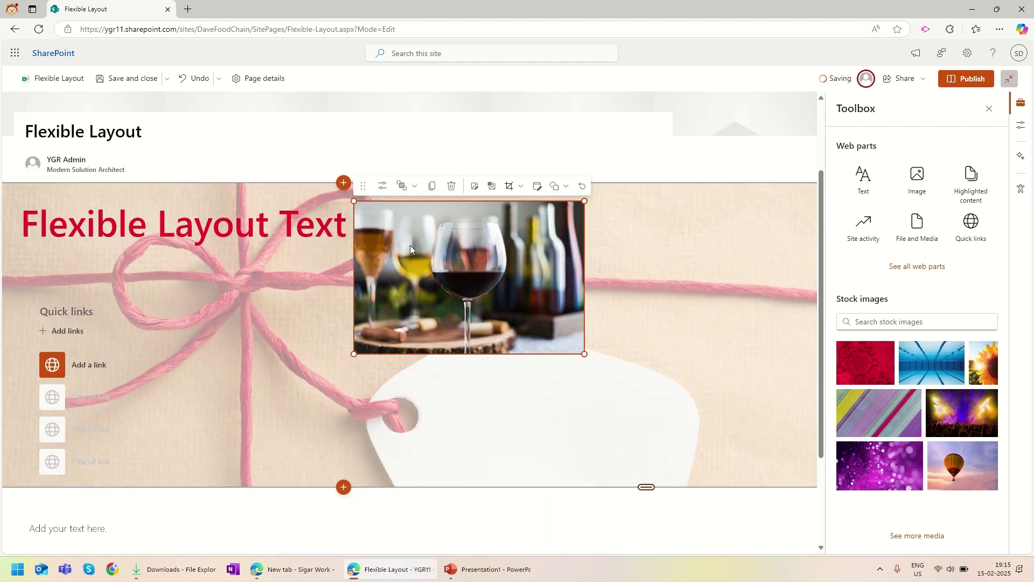
{"action": "left_click_drag", "start_coordinate": [353, 353], "coordinate": [437, 298]}
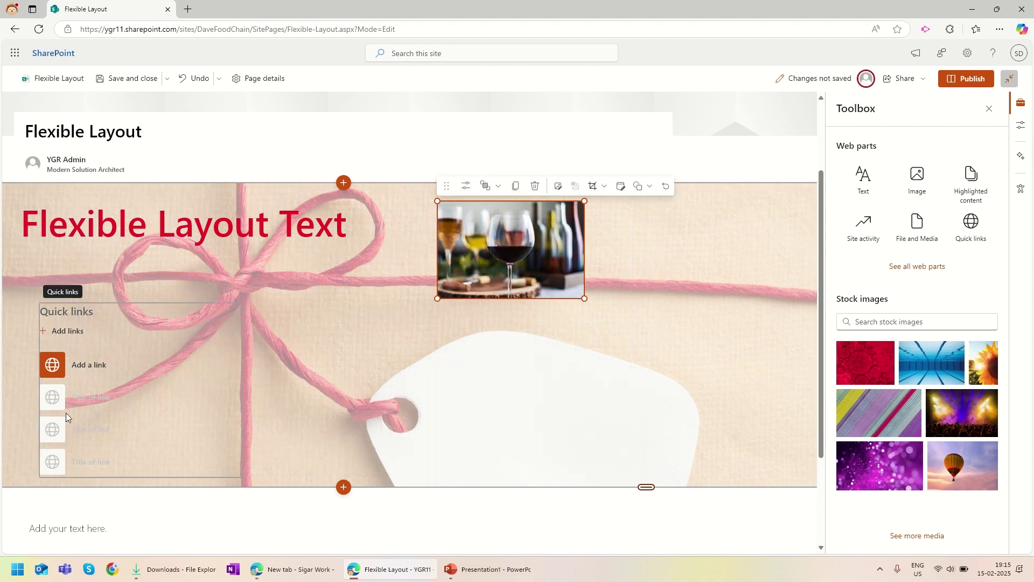
Move the Quick links web part directly below the wine image, over the white tag of the background
{"action": "left_click", "coordinate": [60, 434]}
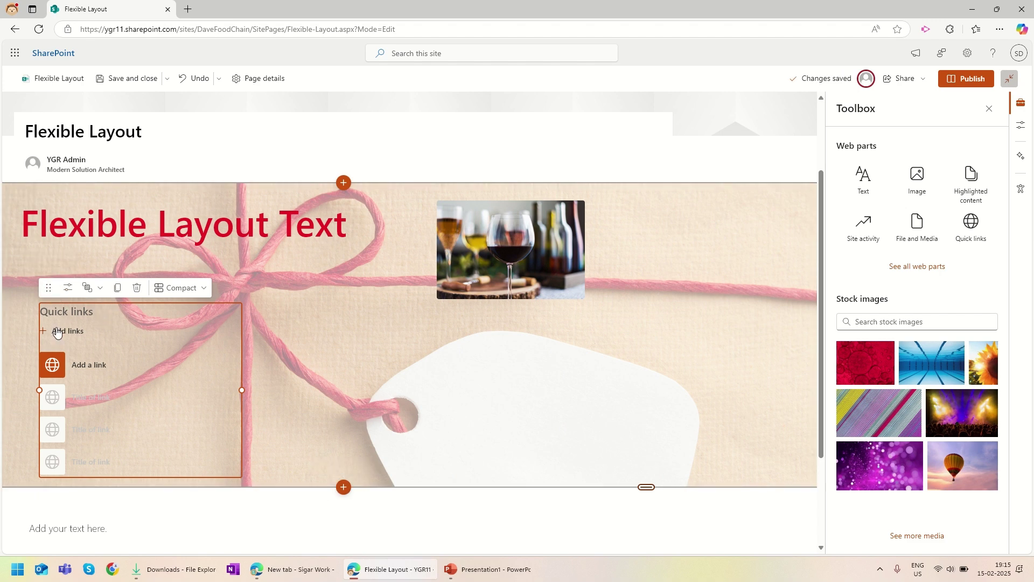
{"action": "left_click", "coordinate": [429, 364]}
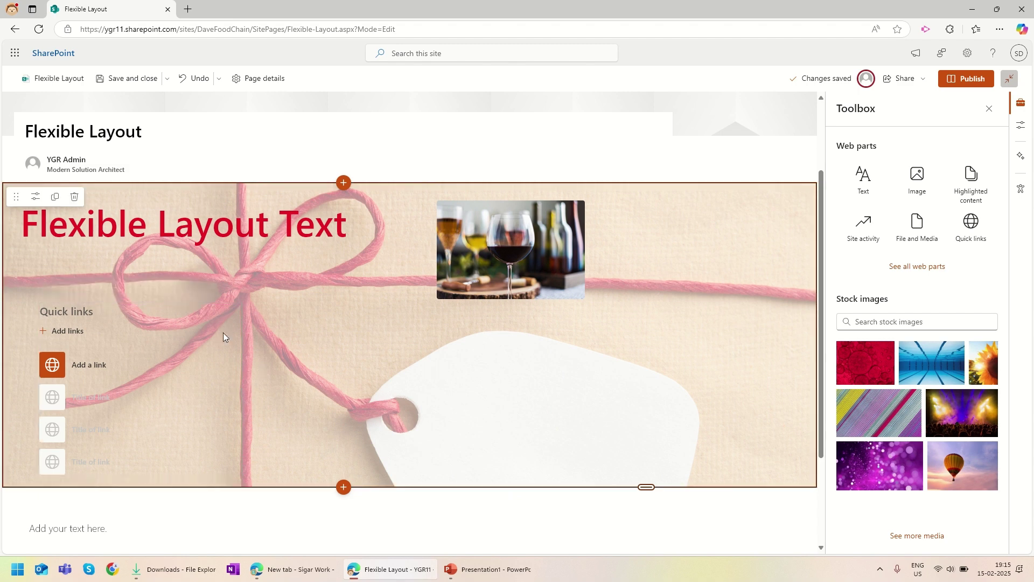
{"action": "left_click_drag", "start_coordinate": [83, 320], "coordinate": [251, 341]}
{"action": "left_click", "coordinate": [253, 327]}
{"action": "scroll", "coordinate": [508, 350], "scroll_direction": "down", "scroll_amount": 3}
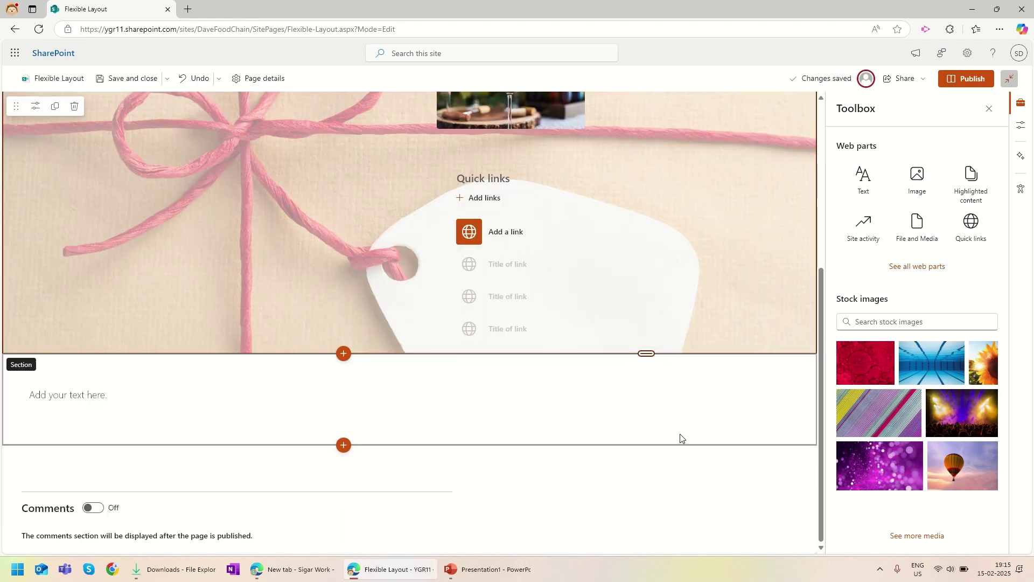
Publish the page and reload its published view
{"action": "left_click", "coordinate": [968, 84]}
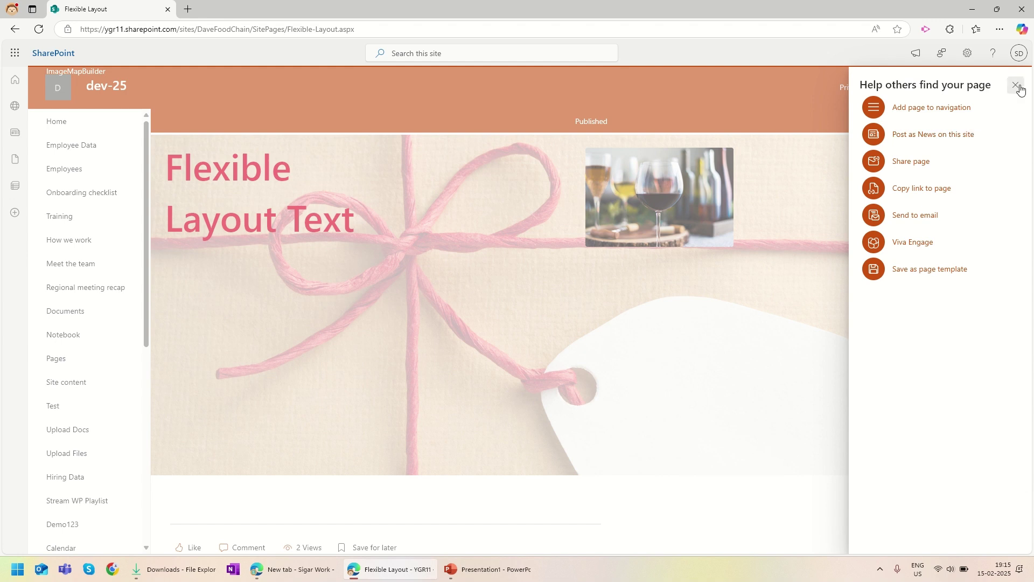
{"action": "left_click", "coordinate": [1015, 85]}
{"action": "left_click", "coordinate": [300, 29]}
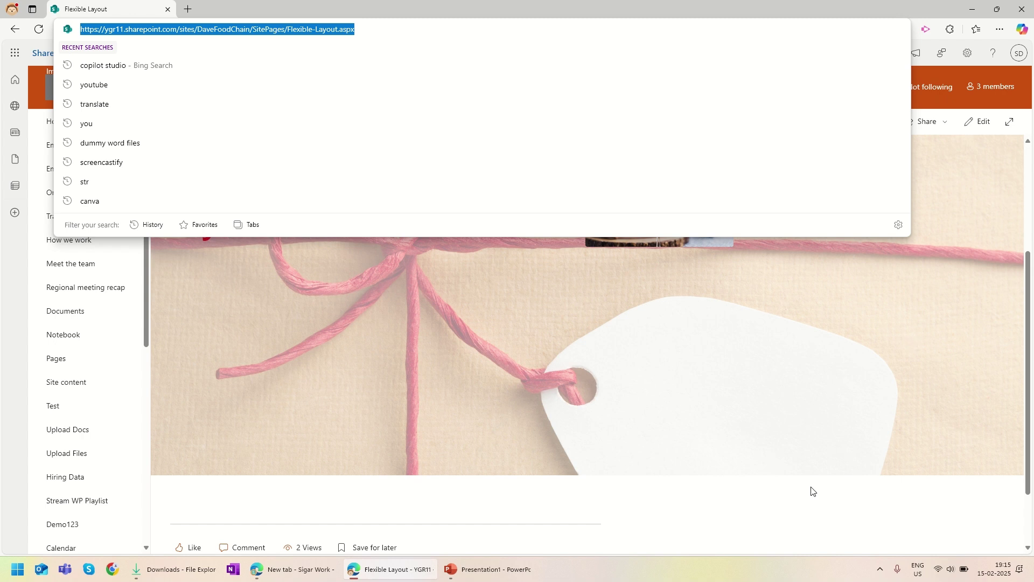
{"action": "key", "text": "Return"}
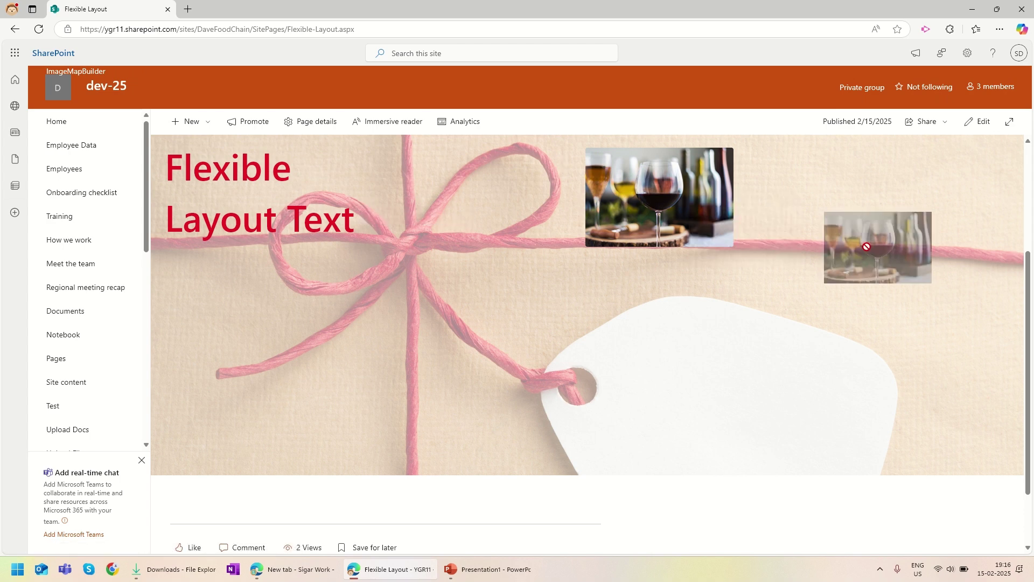
Examine how the flexible section's heading, image and background are laid out on the published page
{"action": "left_click_drag", "start_coordinate": [212, 171], "coordinate": [305, 247]}
{"action": "scroll", "coordinate": [880, 318], "scroll_direction": "down", "scroll_amount": 1}
{"action": "scroll", "coordinate": [879, 319], "scroll_direction": "up", "scroll_amount": 3}
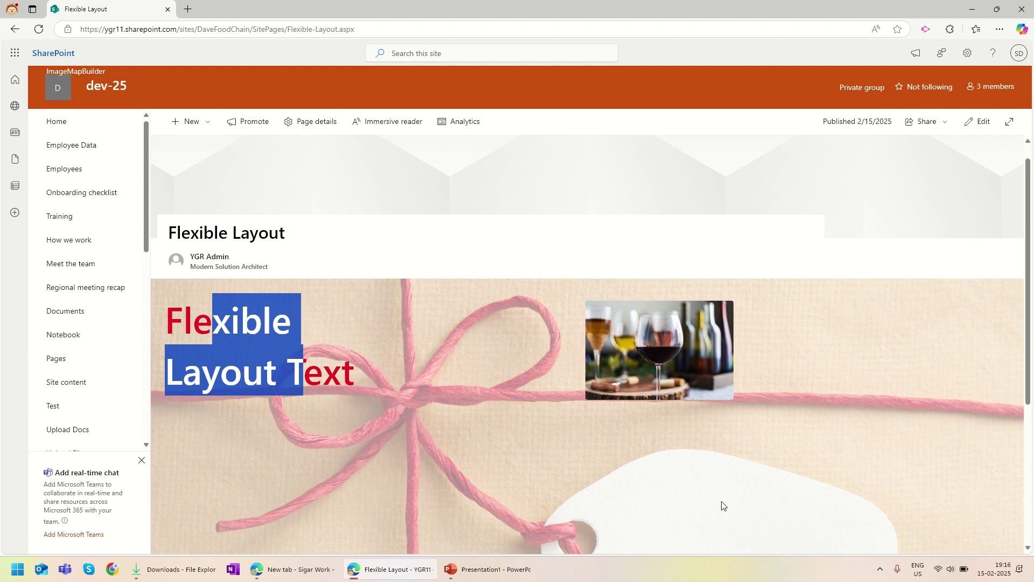
{"action": "scroll", "coordinate": [746, 499], "scroll_direction": "down", "scroll_amount": 4}
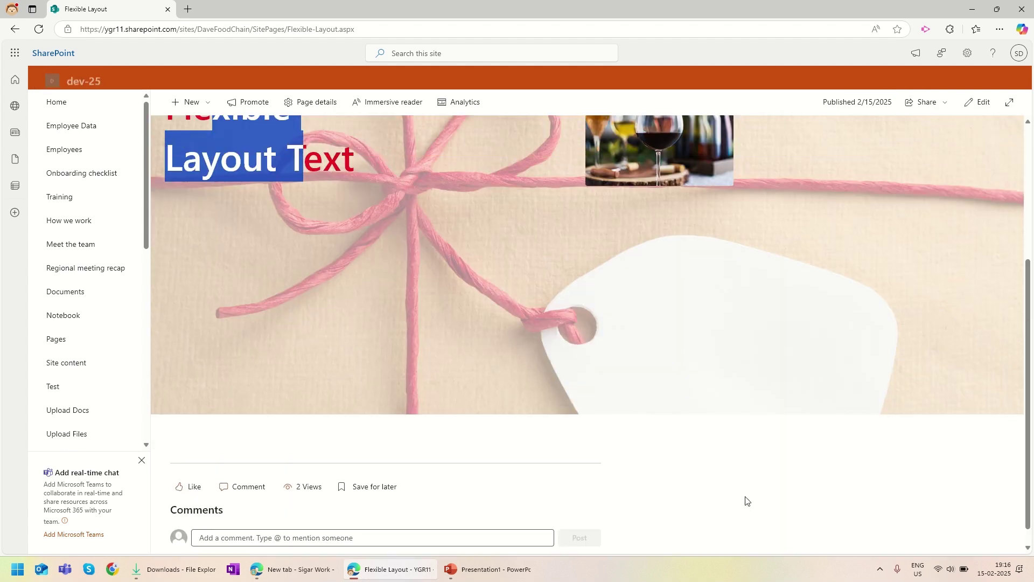
{"action": "scroll", "coordinate": [787, 415], "scroll_direction": "up", "scroll_amount": 4}
Reopen the page for editing and add a two-column section above the flexible section
{"action": "left_click", "coordinate": [980, 122]}
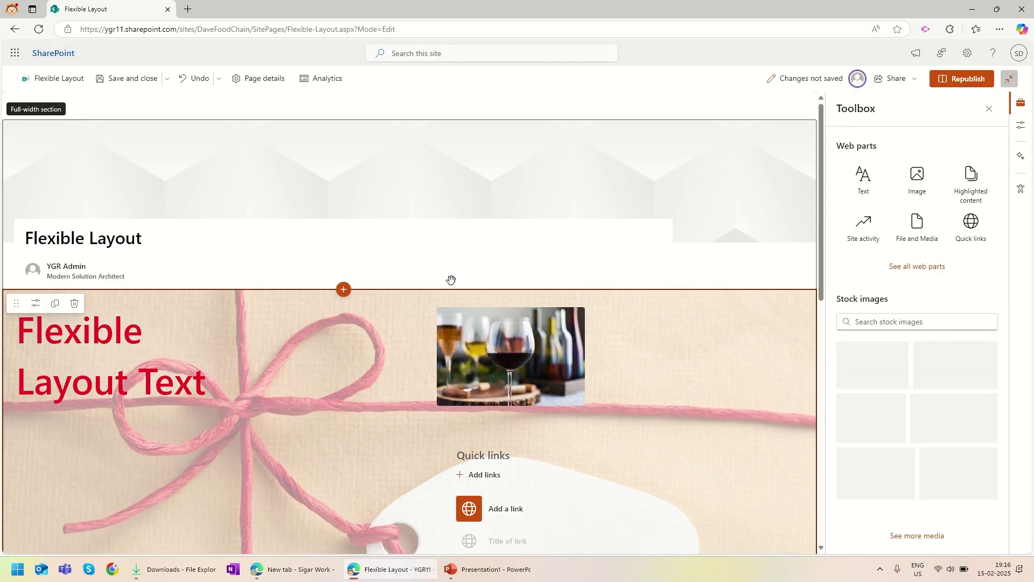
{"action": "left_click", "coordinate": [350, 289]}
{"action": "left_click", "coordinate": [391, 331]}
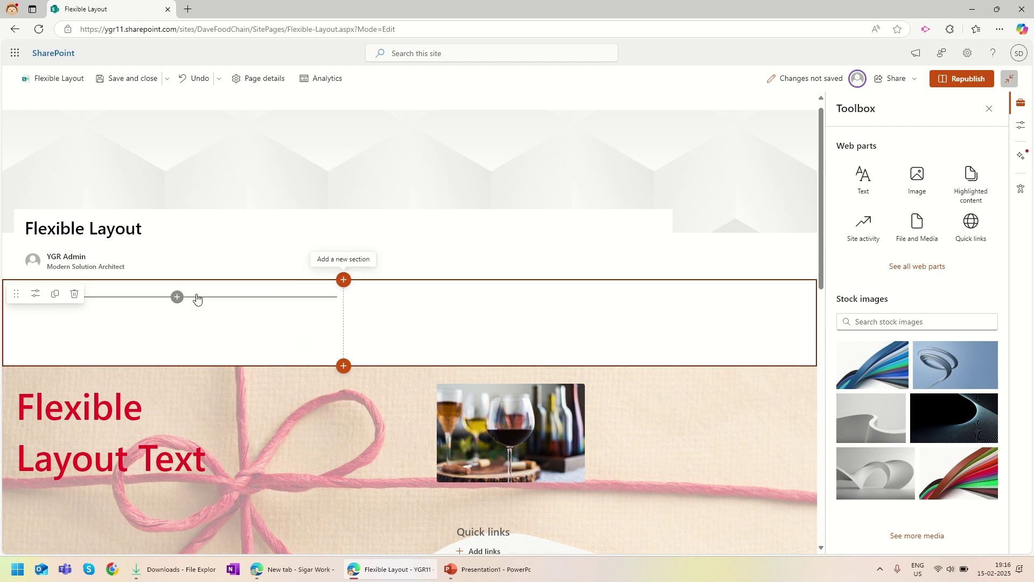
Add a Text web part to the new section's left column and the first recent portrait image to its right column
{"action": "left_click", "coordinate": [177, 297]}
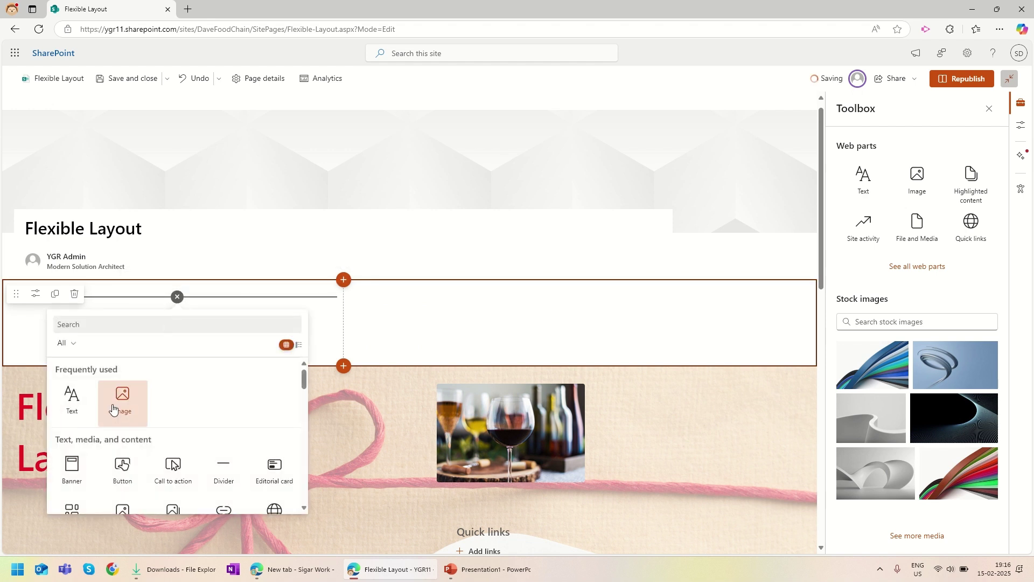
{"action": "left_click", "coordinate": [74, 397]}
{"action": "left_click", "coordinate": [510, 297]}
{"action": "left_click", "coordinate": [454, 405]}
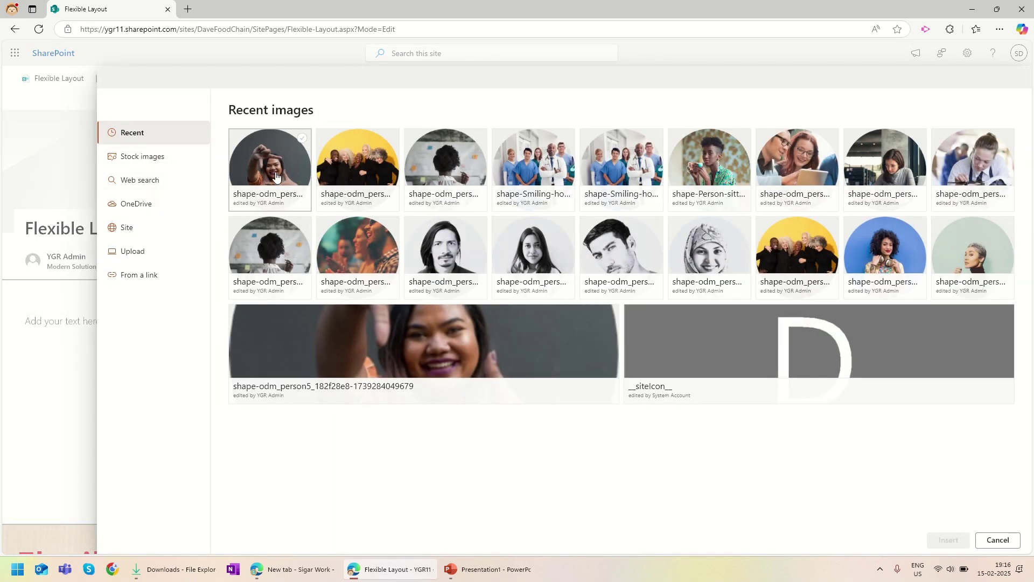
{"action": "left_click", "coordinate": [276, 178]}
{"action": "left_click", "coordinate": [947, 540]}
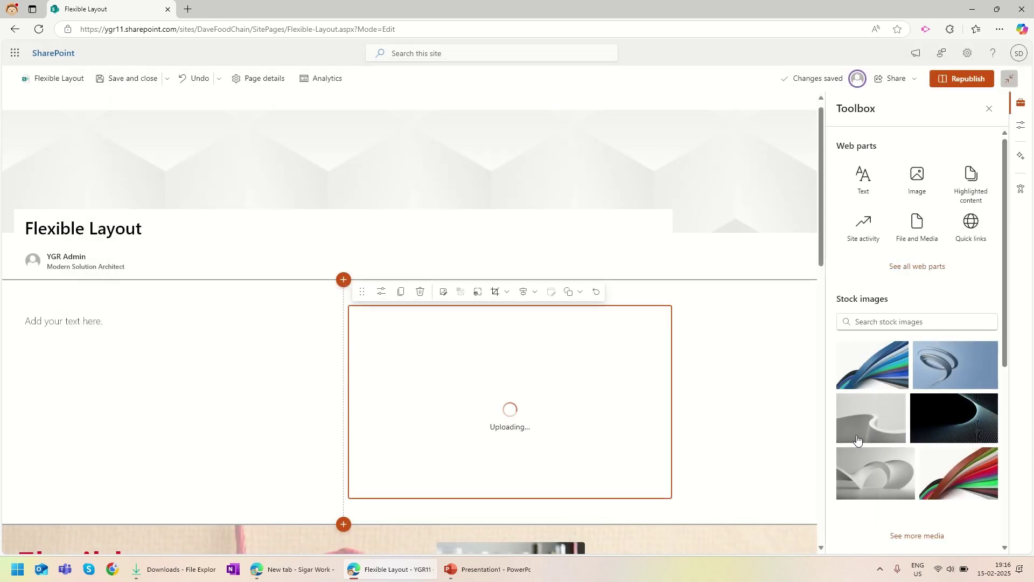
Enter "Testing for text" in the left column's Text web part and republish the page to review both sections
{"action": "left_click", "coordinate": [67, 334]}
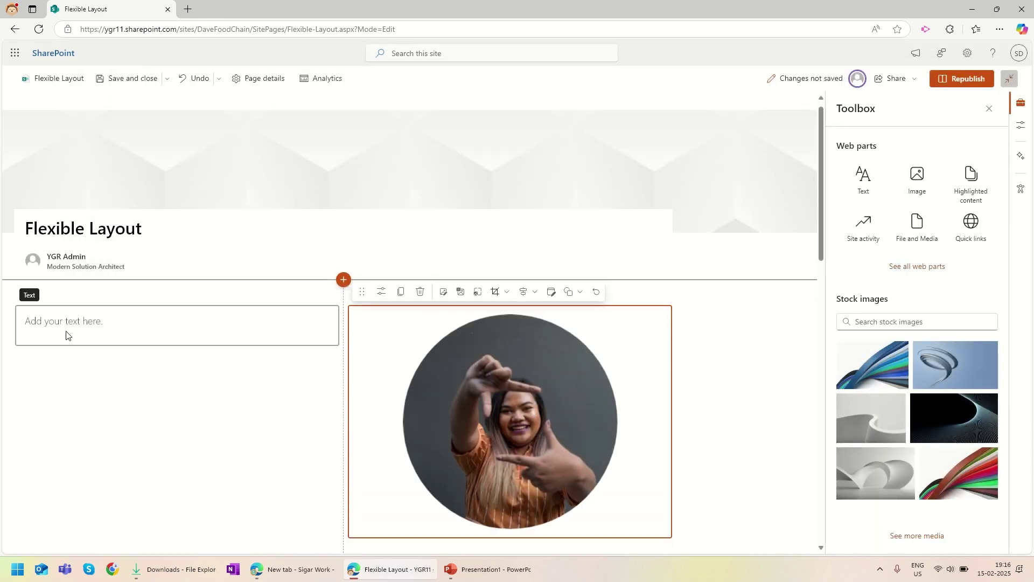
{"action": "type", "text": "Testing for th"}
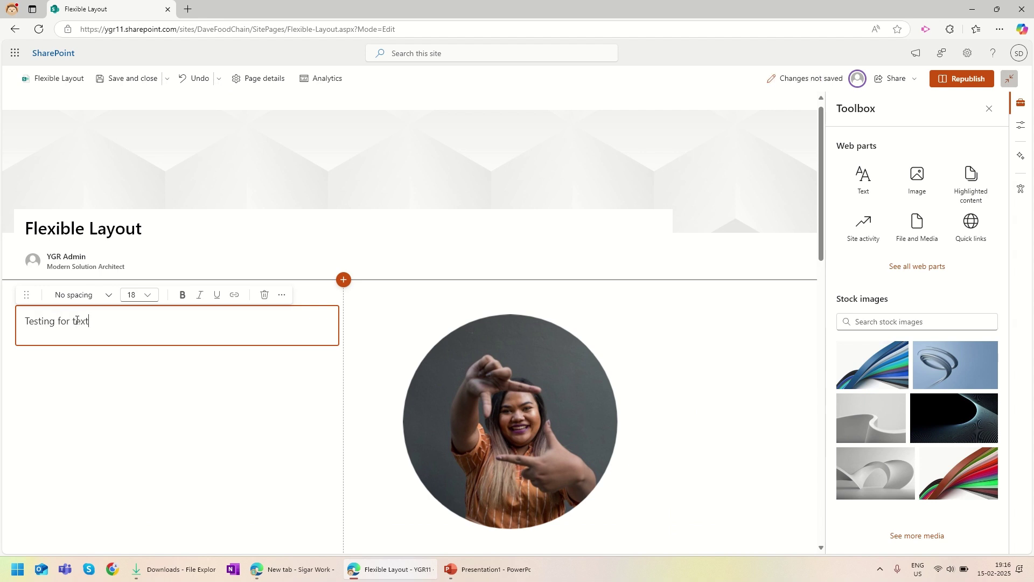
{"action": "left_click", "coordinate": [961, 79]}
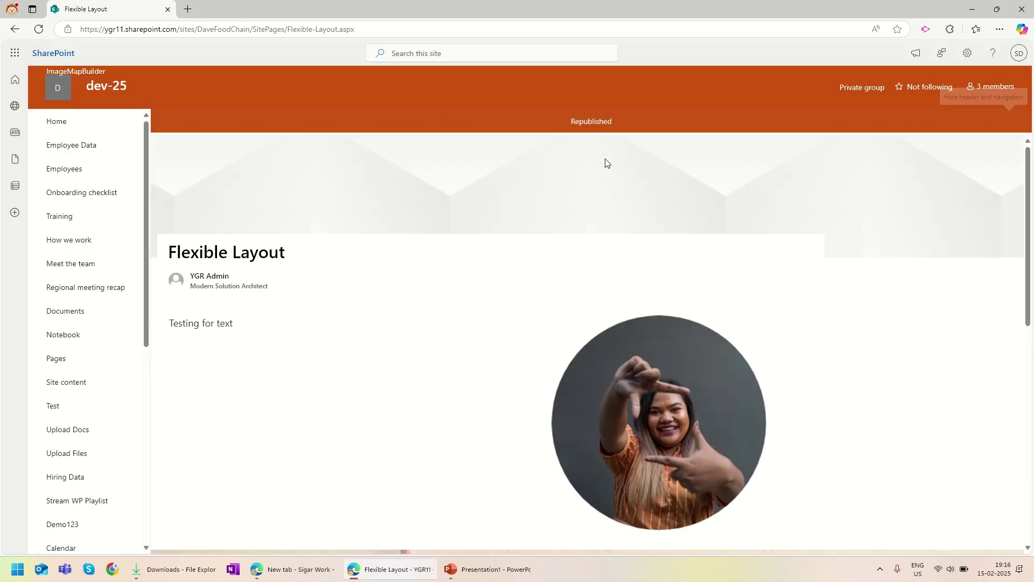
{"action": "left_click_drag", "start_coordinate": [170, 323], "coordinate": [943, 338]}
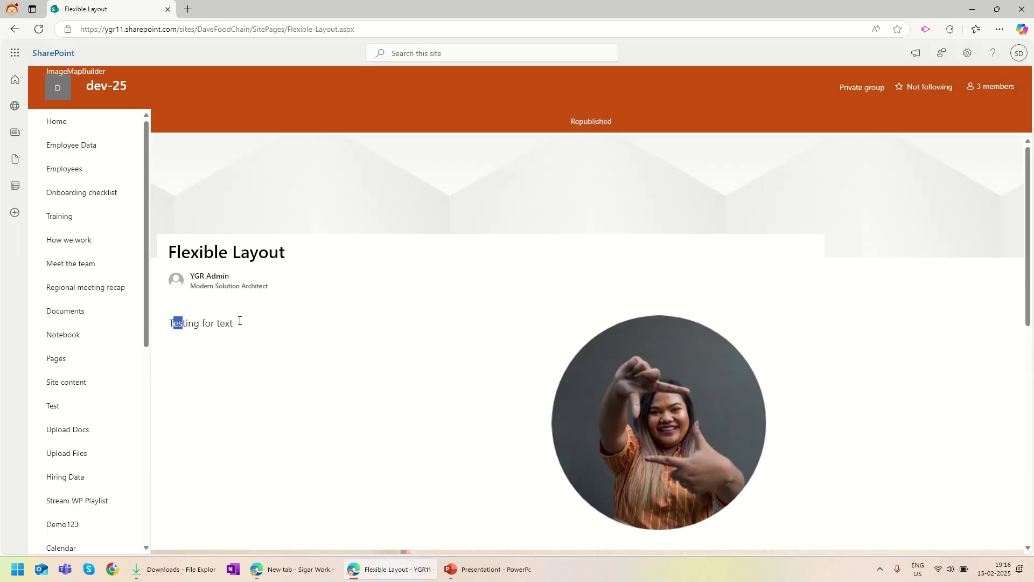
{"action": "left_click", "coordinate": [949, 350]}
{"action": "scroll", "coordinate": [947, 328], "scroll_direction": "down", "scroll_amount": 8}
{"action": "scroll", "coordinate": [978, 288], "scroll_direction": "up", "scroll_amount": 7}
Reopen the page for editing and add a Text web part in its own full-row section between the two-column and flexible sections
{"action": "left_click", "coordinate": [982, 122]}
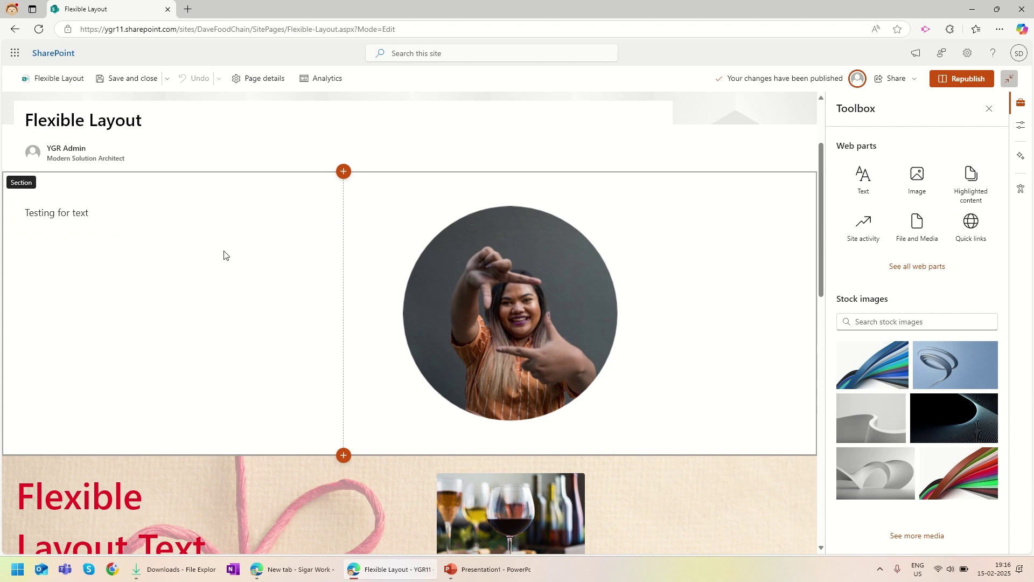
{"action": "scroll", "coordinate": [111, 270], "scroll_direction": "down", "scroll_amount": 4}
{"action": "left_click", "coordinate": [374, 360]}
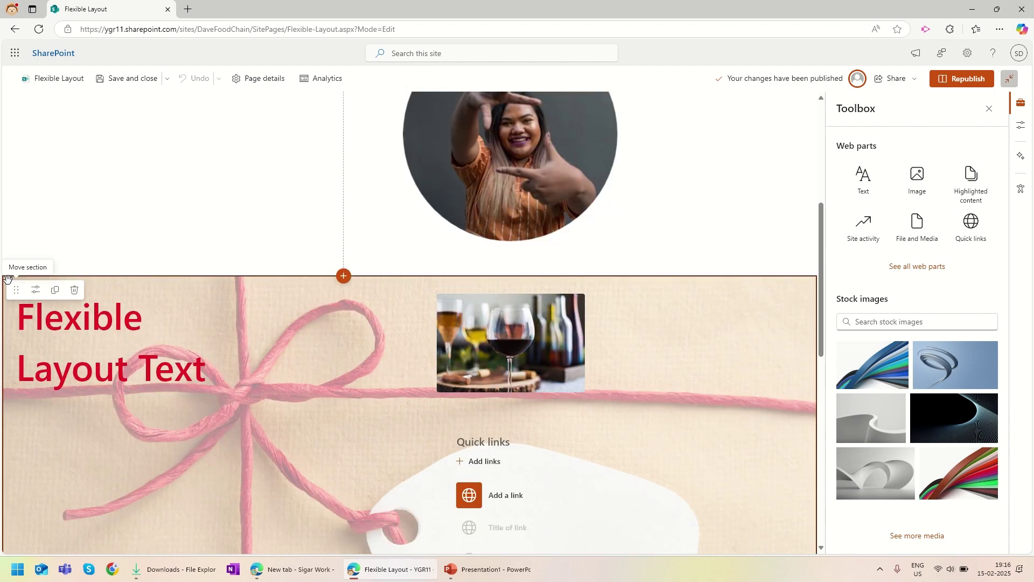
{"action": "mouse_move", "coordinate": [16, 289]}
{"action": "left_mouse_down"}
{"action": "mouse_move", "coordinate": [129, 286]}
{"action": "mouse_move", "coordinate": [289, 339]}
{"action": "mouse_move", "coordinate": [41, 300]}
{"action": "mouse_move", "coordinate": [67, 300]}
{"action": "mouse_move", "coordinate": [2, 15]}
{"action": "mouse_move", "coordinate": [32, 145]}
{"action": "mouse_move", "coordinate": [33, 293]}
{"action": "mouse_move", "coordinate": [33, 279]}
{"action": "left_mouse_up"}
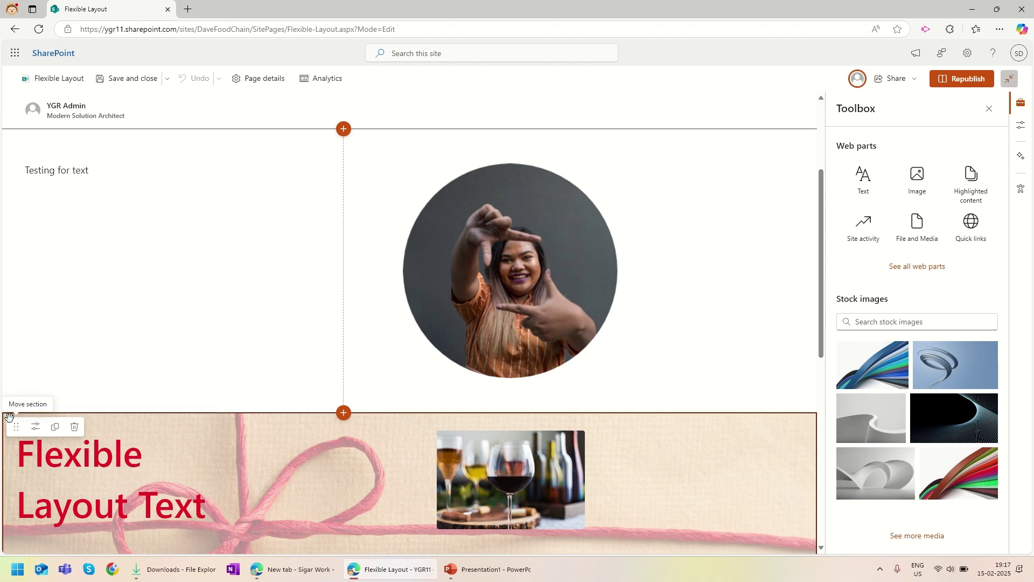
{"action": "left_click_drag", "start_coordinate": [80, 431], "coordinate": [21, 373]}
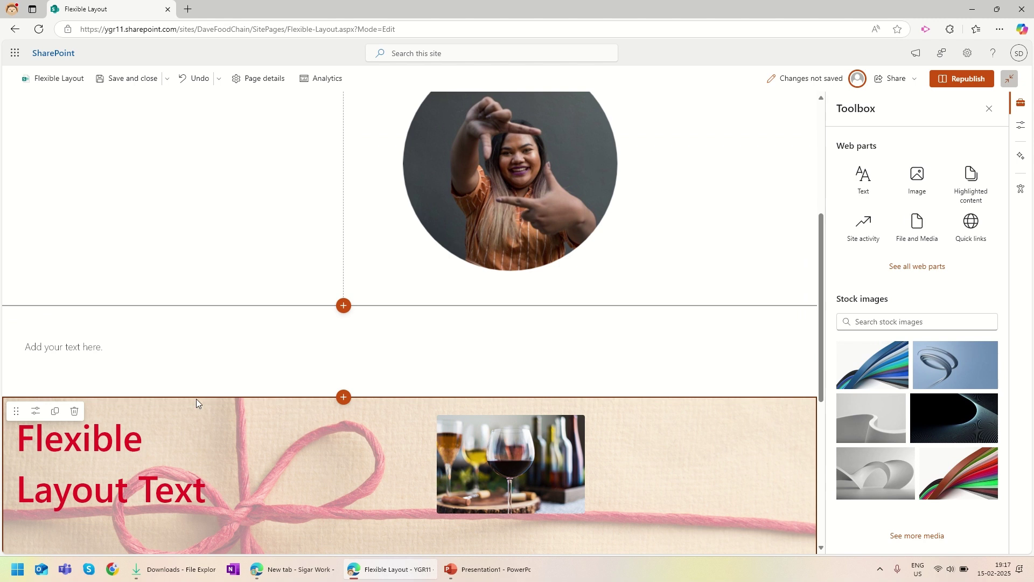
Enter Lorem ipsum sample text in the new Text web part above the flexible section and republish the page to review it
{"action": "left_click", "coordinate": [47, 358]}
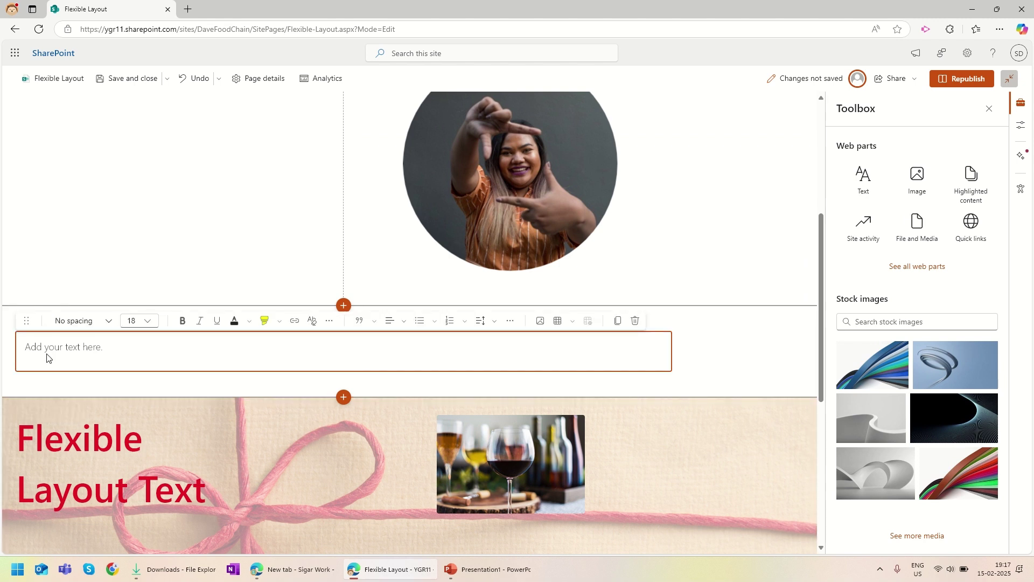
{"action": "type", "text": "Lorem ipsu"}
{"action": "left_click", "coordinate": [968, 79]}
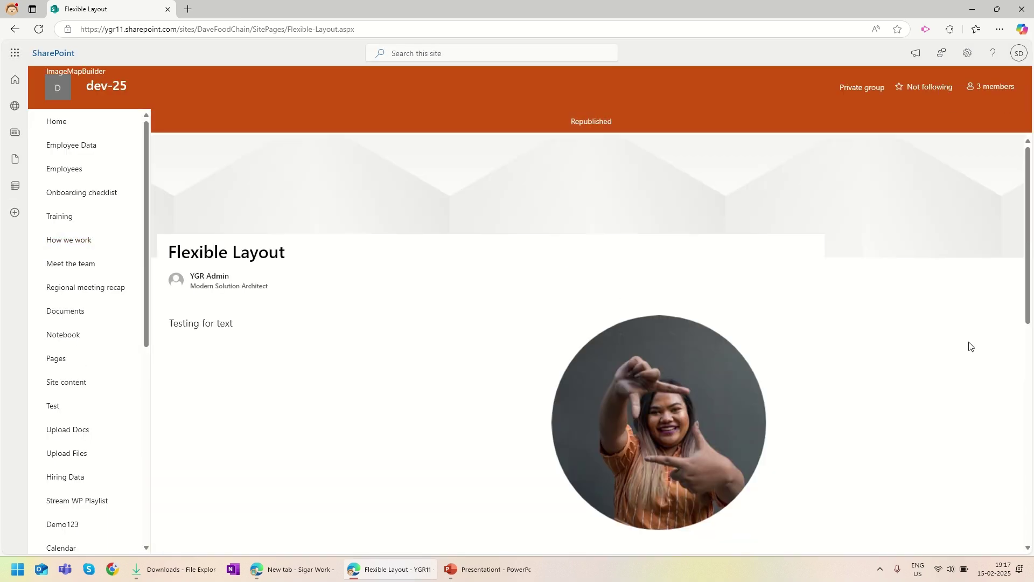
{"action": "scroll", "coordinate": [856, 378], "scroll_direction": "down", "scroll_amount": 9}
{"action": "scroll", "coordinate": [821, 362], "scroll_direction": "up", "scroll_amount": 6}
{"action": "left_click_drag", "start_coordinate": [168, 436], "coordinate": [273, 438]}
{"action": "scroll", "coordinate": [625, 307], "scroll_direction": "down", "scroll_amount": 7}
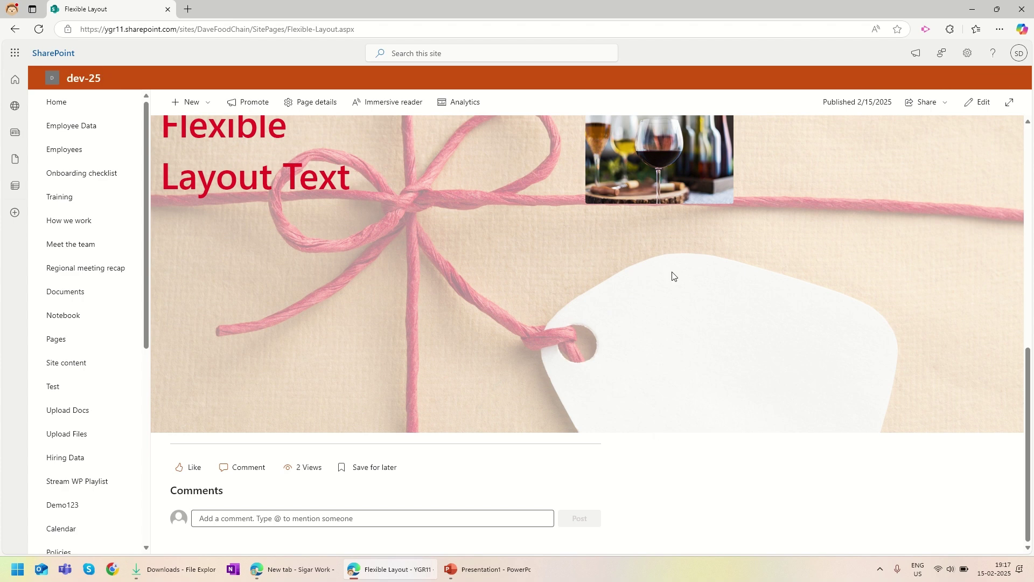
Reopen the page for editing and add the "Annual Summit Recap" section template below the flexible section
{"action": "left_click", "coordinate": [978, 103]}
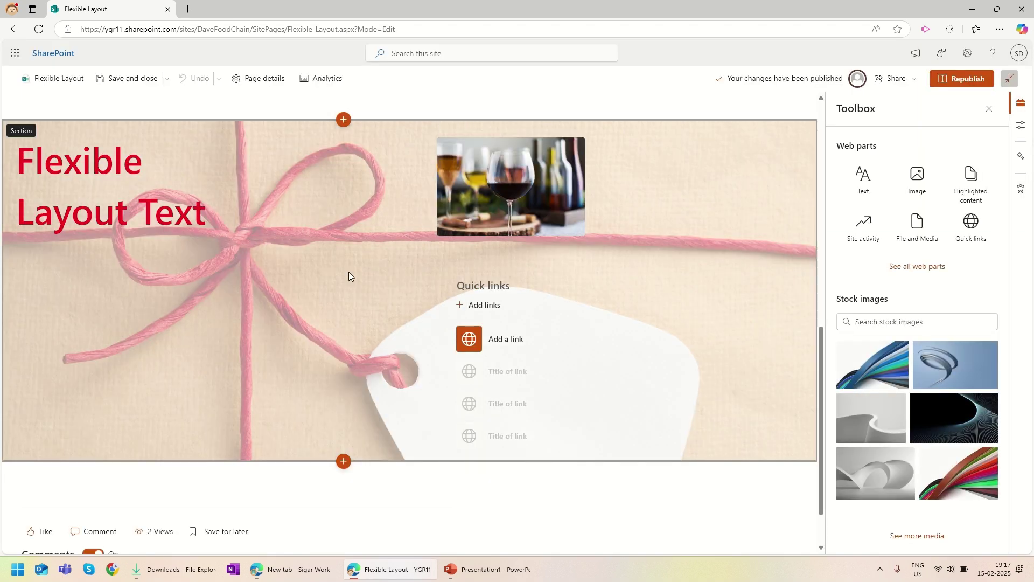
{"action": "left_click", "coordinate": [314, 247]}
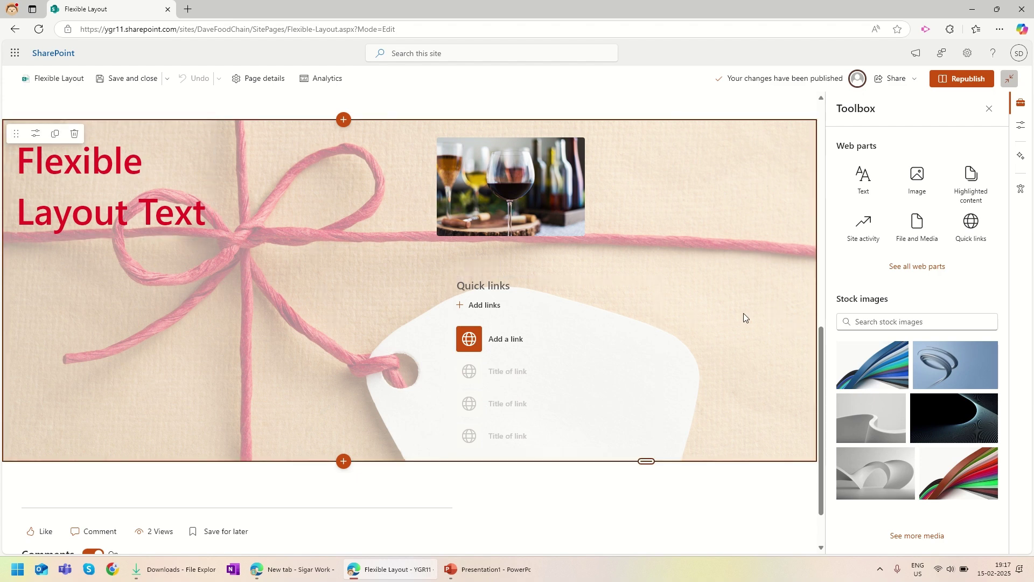
{"action": "scroll", "coordinate": [951, 443], "scroll_direction": "down", "scroll_amount": 6}
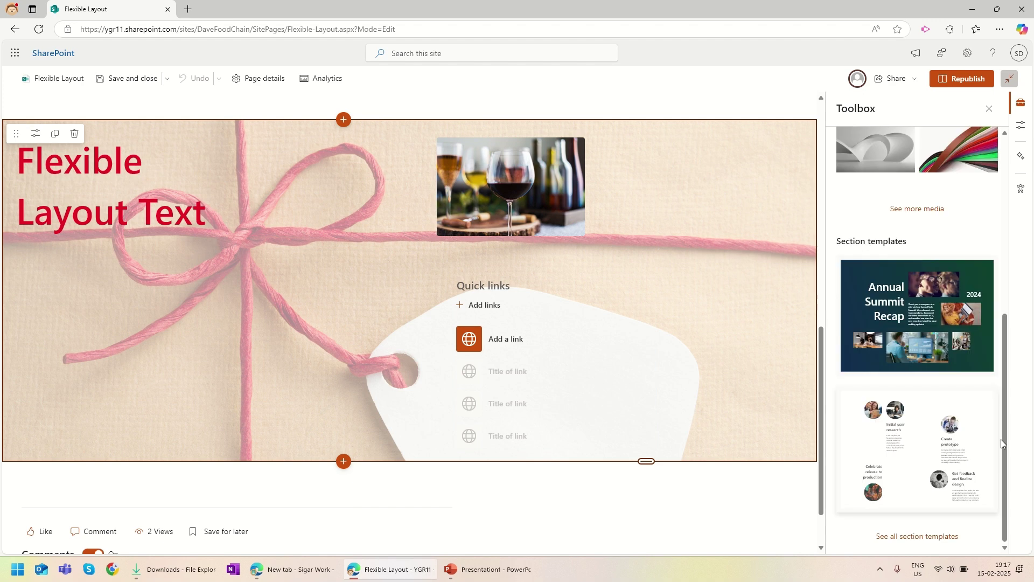
{"action": "left_click", "coordinate": [921, 537]}
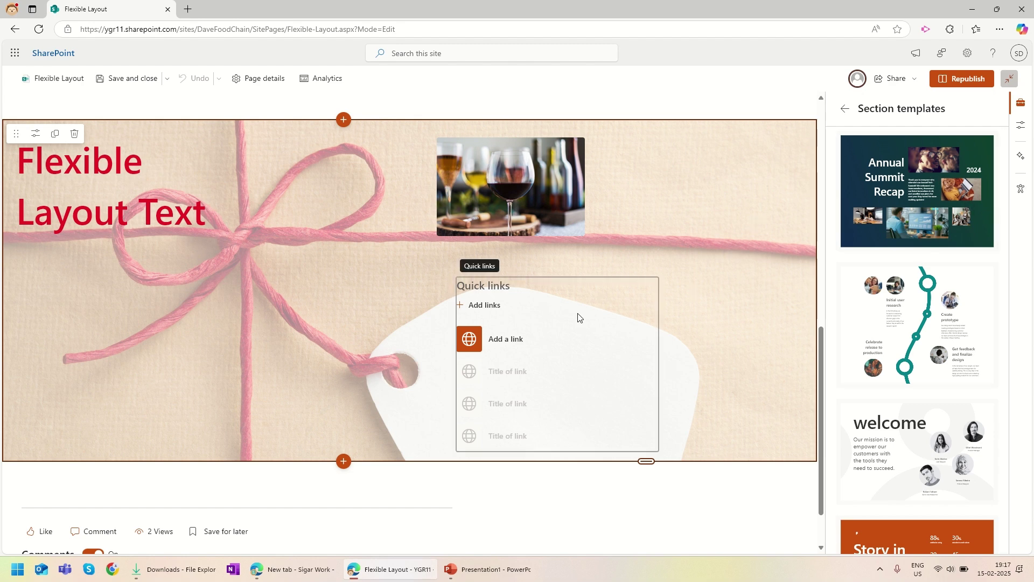
{"action": "scroll", "coordinate": [690, 289], "scroll_direction": "down", "scroll_amount": 2}
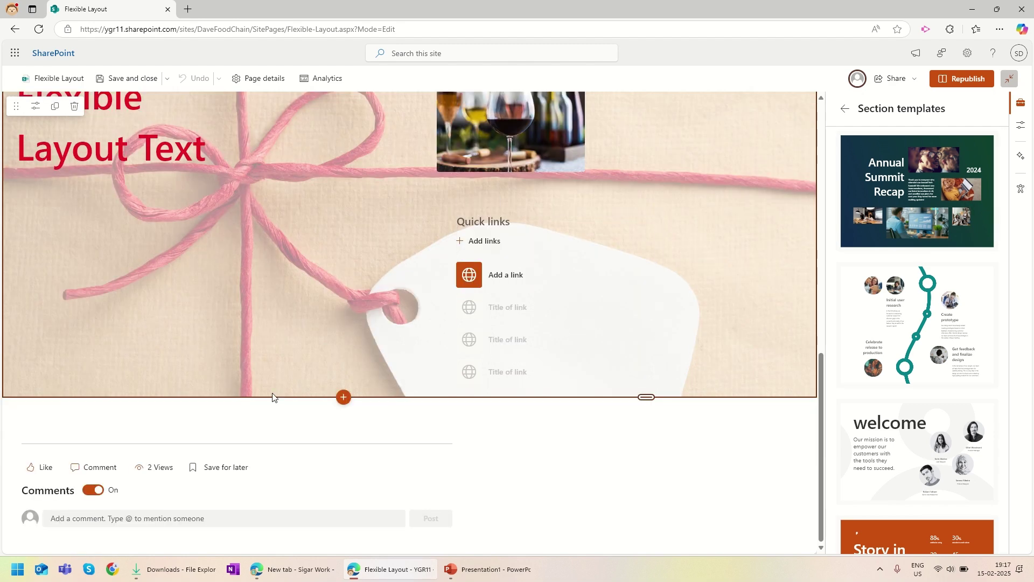
{"action": "left_click", "coordinate": [949, 188]}
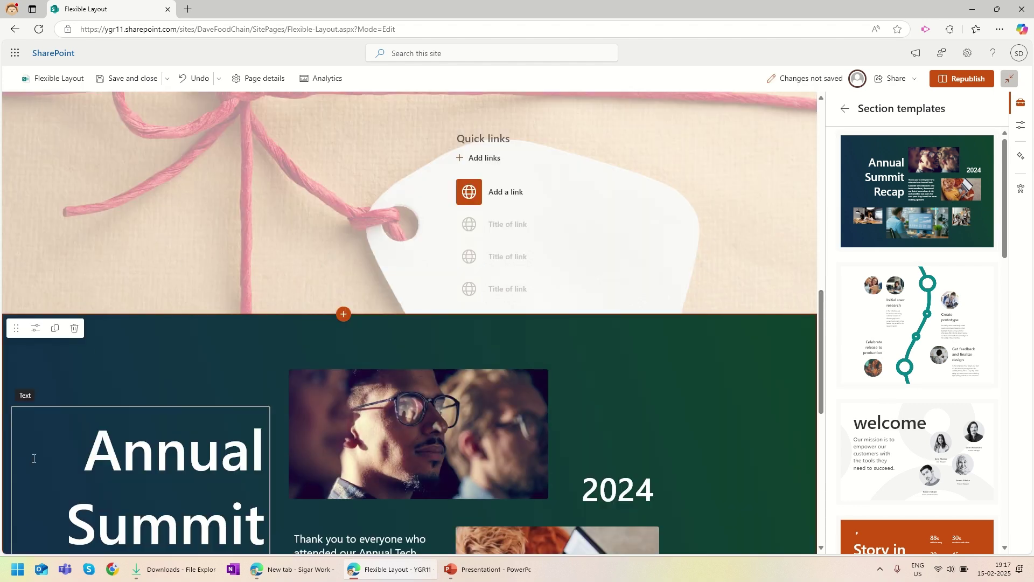
Increase the height of the Annual Summit Recap section slightly by lowering its bottom edge
{"action": "scroll", "coordinate": [627, 340], "scroll_direction": "down", "scroll_amount": 8}
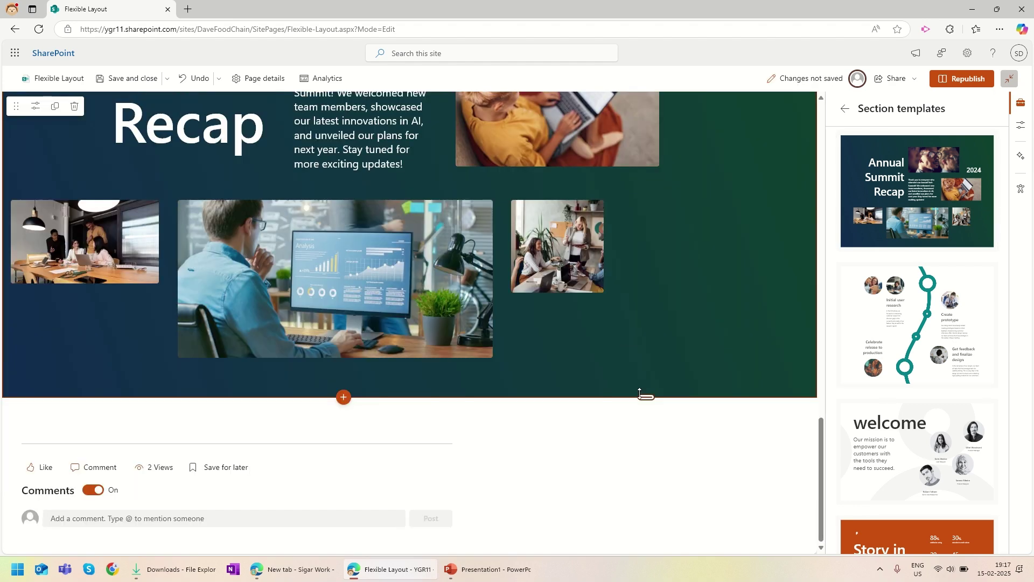
{"action": "mouse_move", "coordinate": [647, 399]}
{"action": "left_mouse_down"}
{"action": "mouse_move", "coordinate": [650, 458]}
{"action": "mouse_move", "coordinate": [646, 397]}
{"action": "left_mouse_up"}
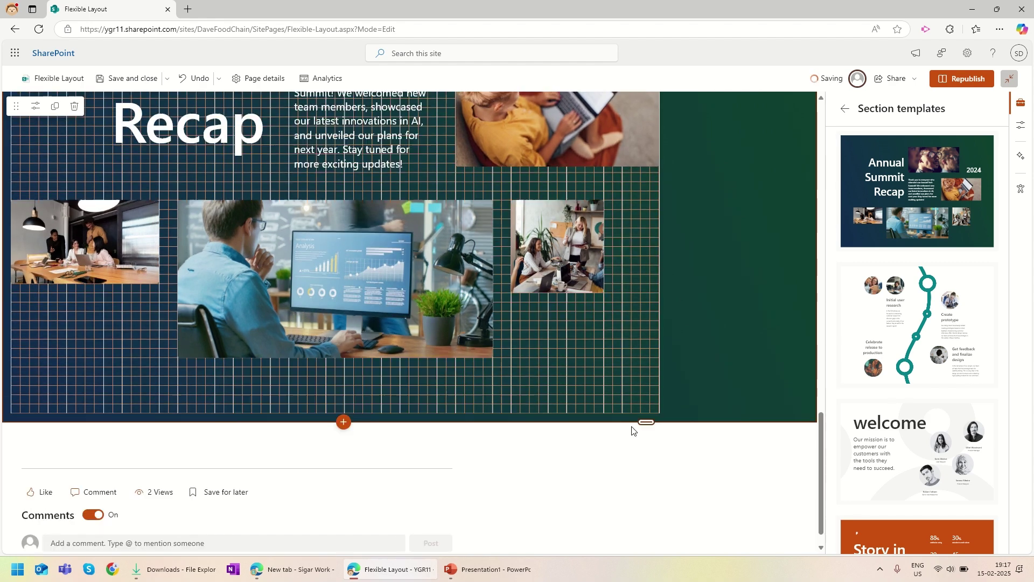
{"action": "scroll", "coordinate": [416, 192], "scroll_direction": "up", "scroll_amount": 5}
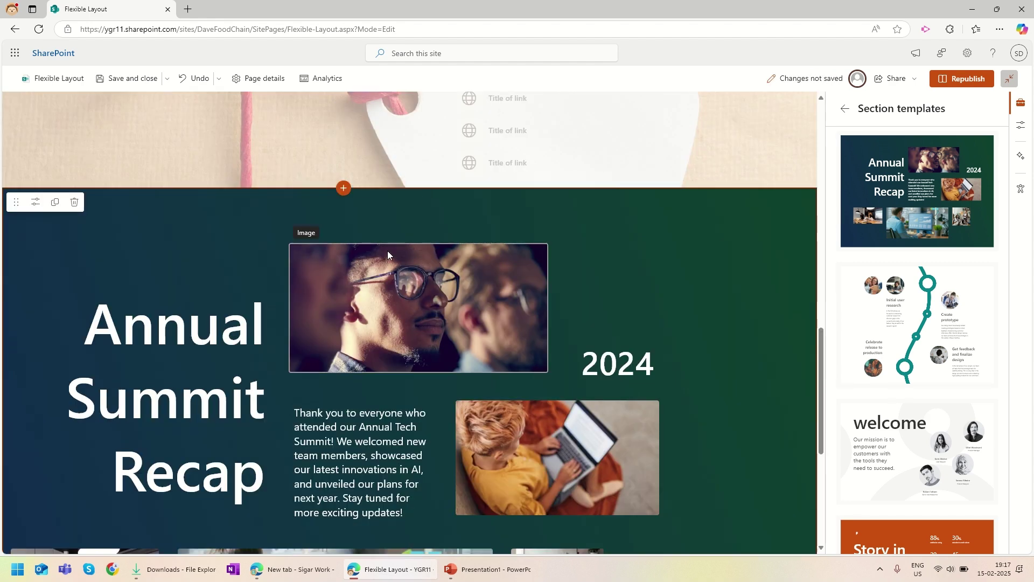